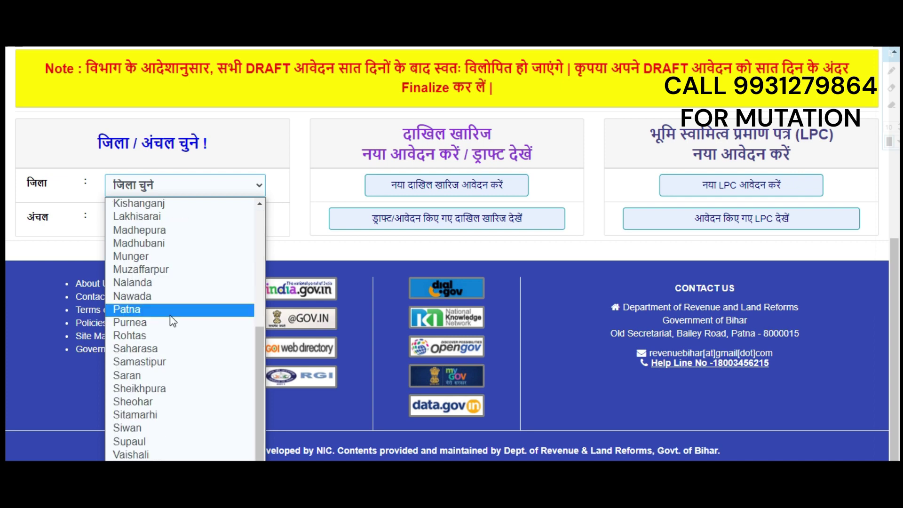
Step: Pick district Patna and circle Phulwarisharif, then begin a new दाखिल खारिज application
click(154, 310)
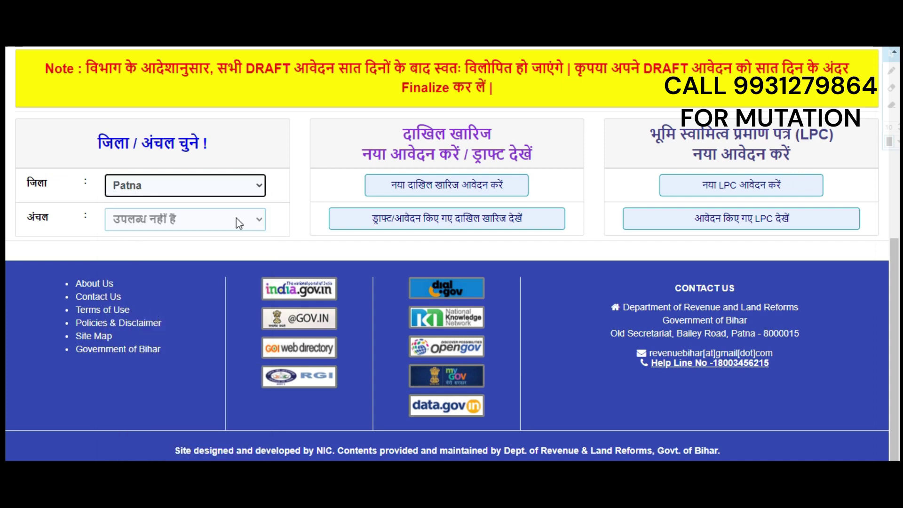
click(194, 220)
scroll(177, 400, down, 2)
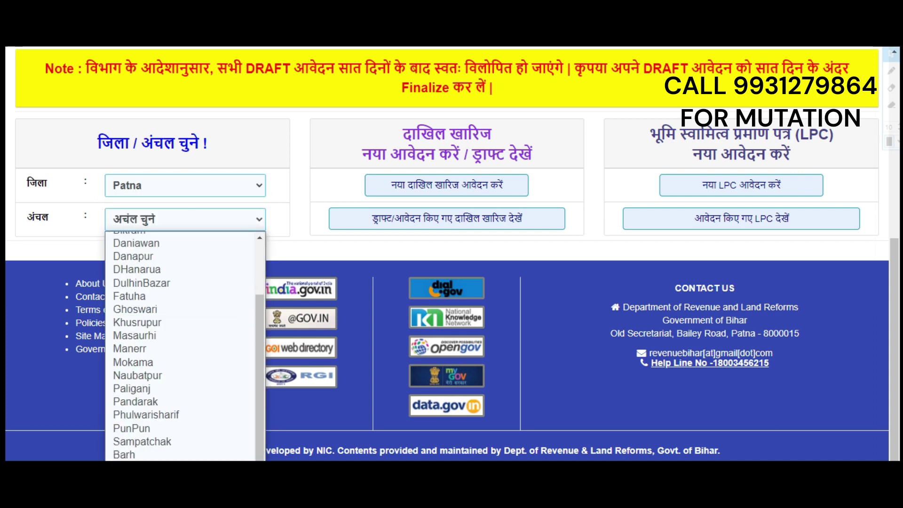
click(190, 466)
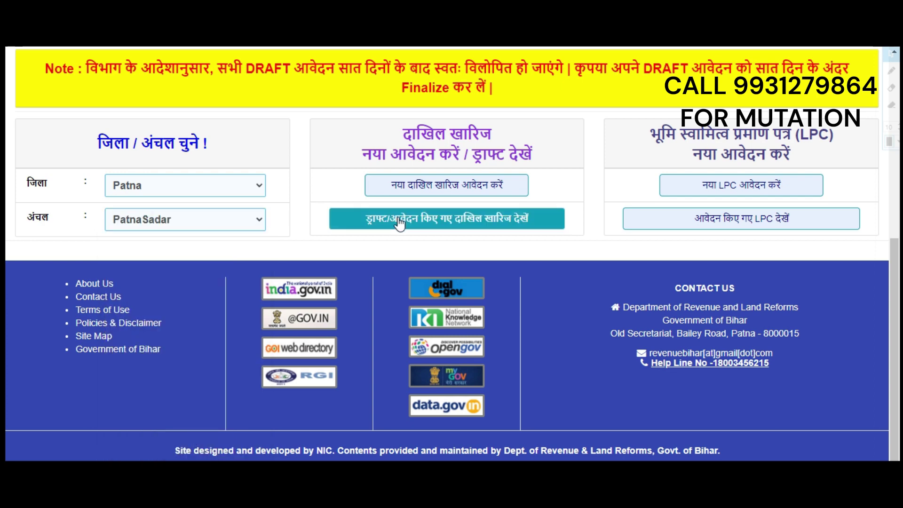
click(168, 221)
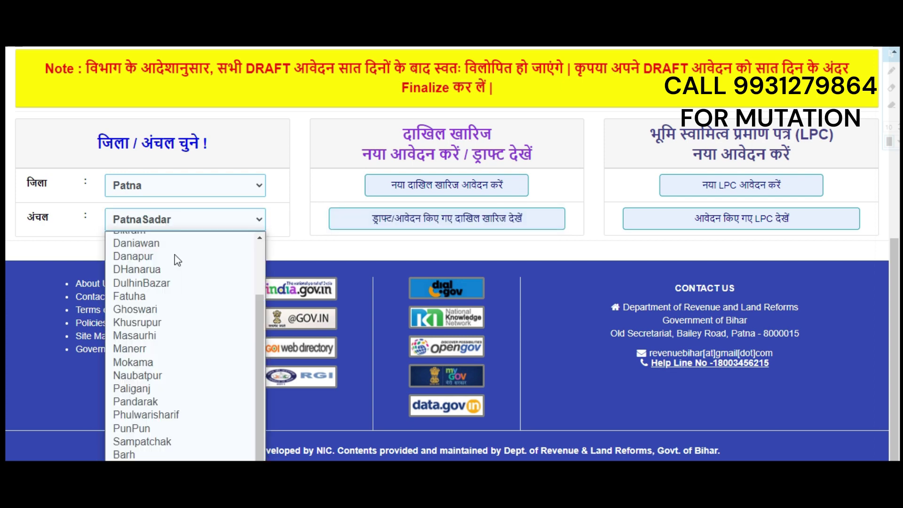
click(171, 419)
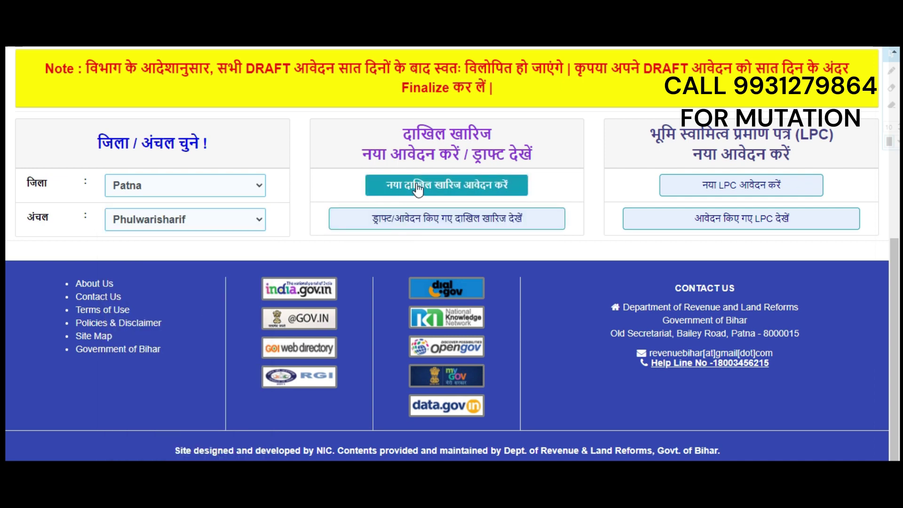
click(452, 187)
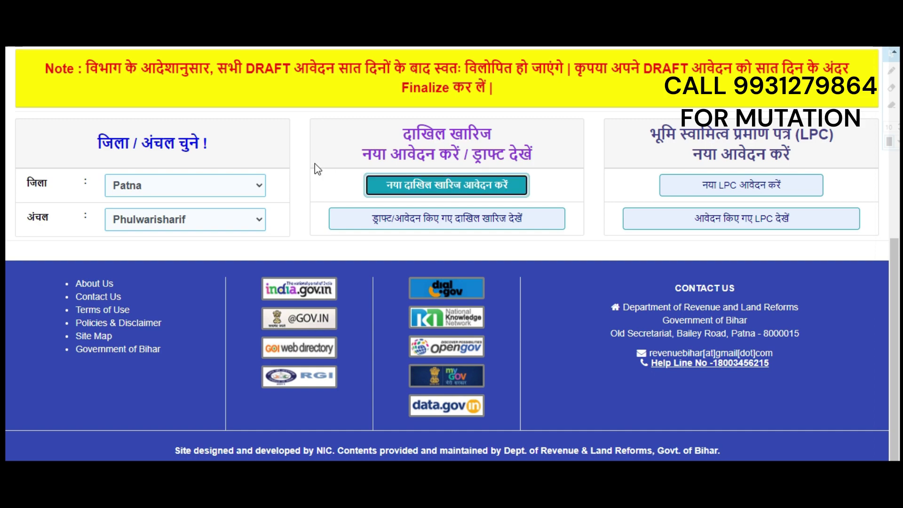
Step: Enter applicant name 'sample' and guardian name 'sample2'
scroll(232, 168, down, 5)
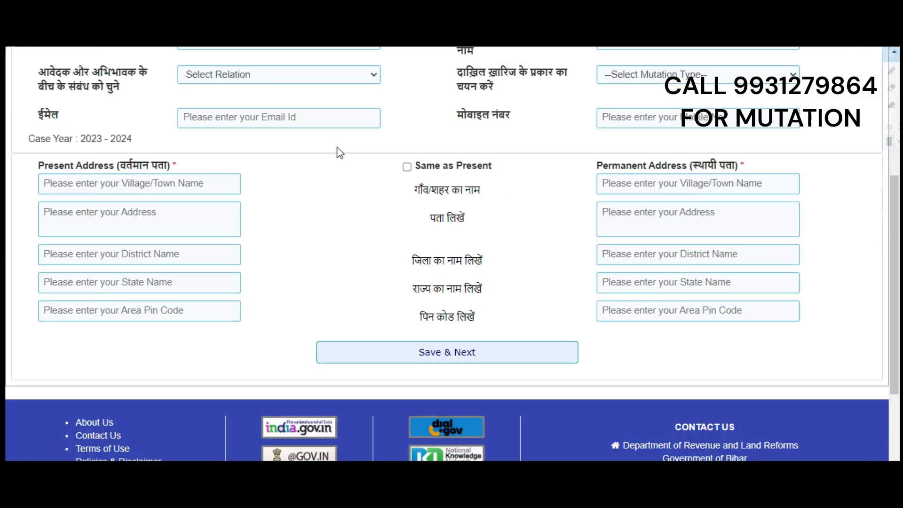
scroll(339, 151, up, 5)
scroll(298, 153, down, 3)
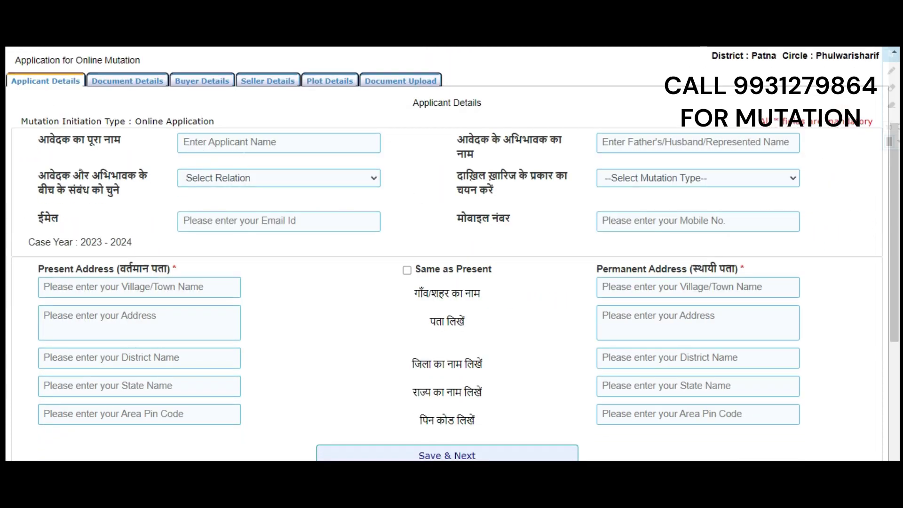
click(235, 143)
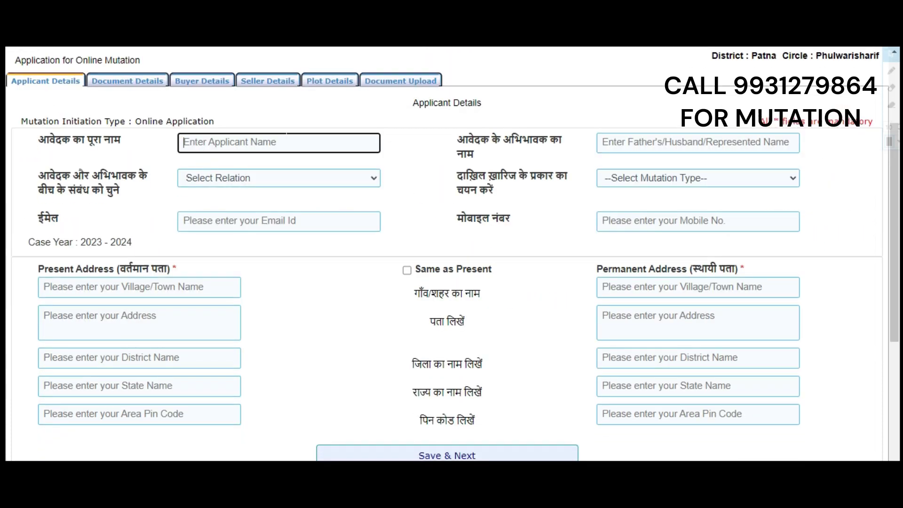
text(sa)
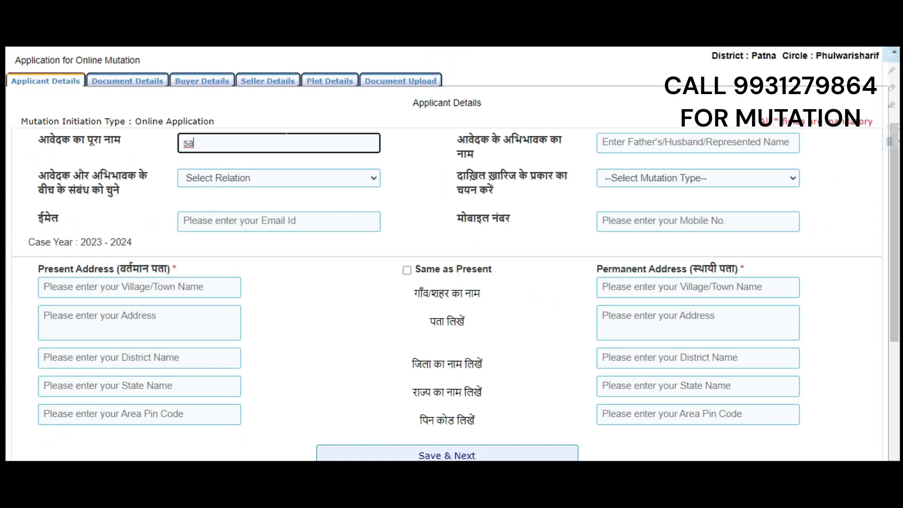
text(mple)
click(238, 179)
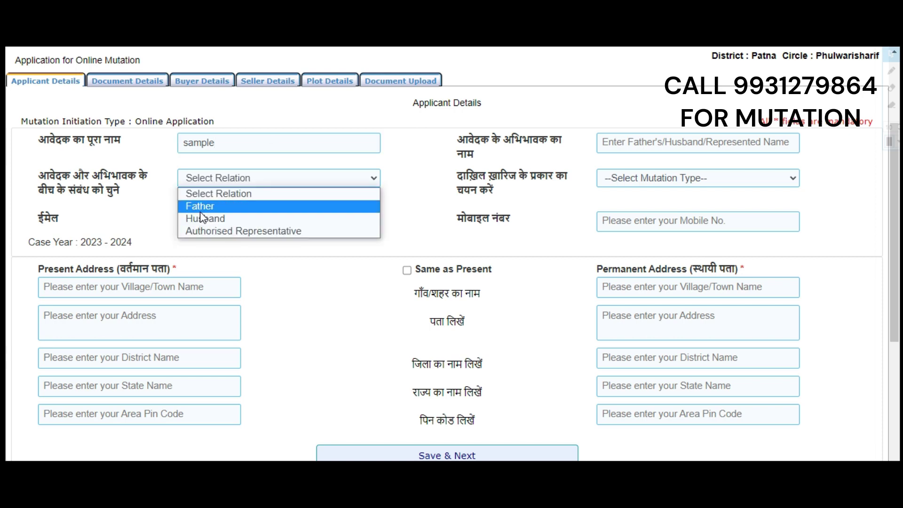
click(668, 142)
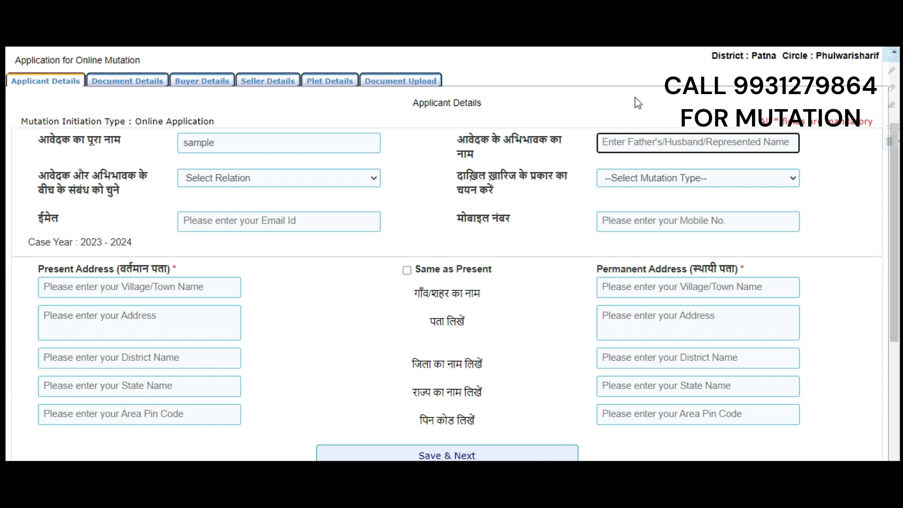
text(sa)
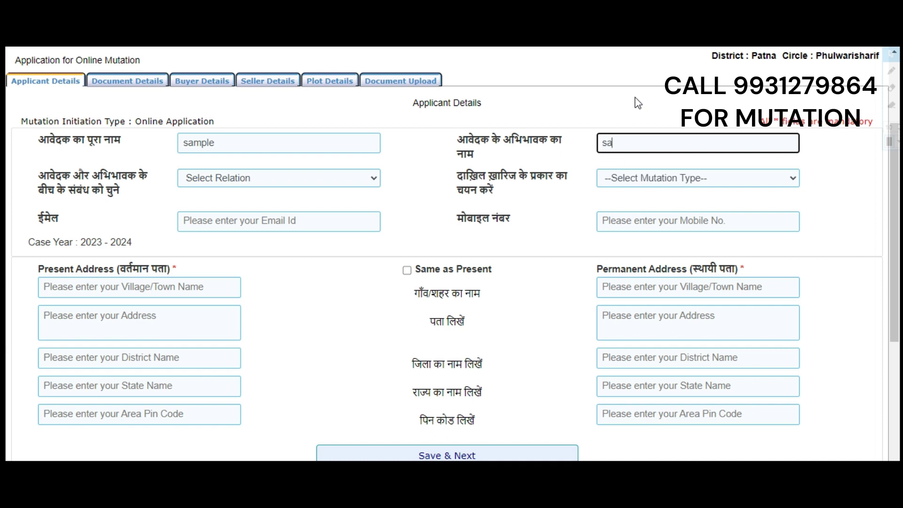
text(mple2)
Step: Set the relation to Husband and the mutation type to Sale/Purchase
click(368, 183)
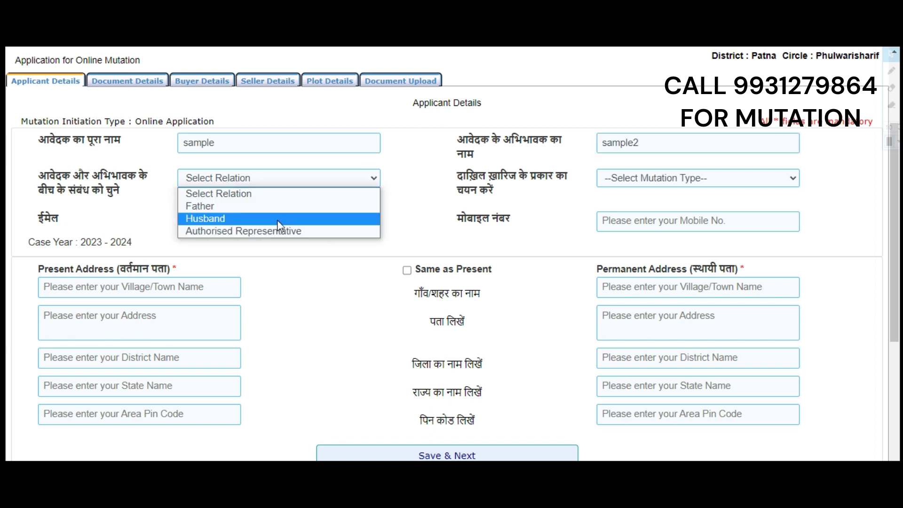
click(219, 219)
click(688, 179)
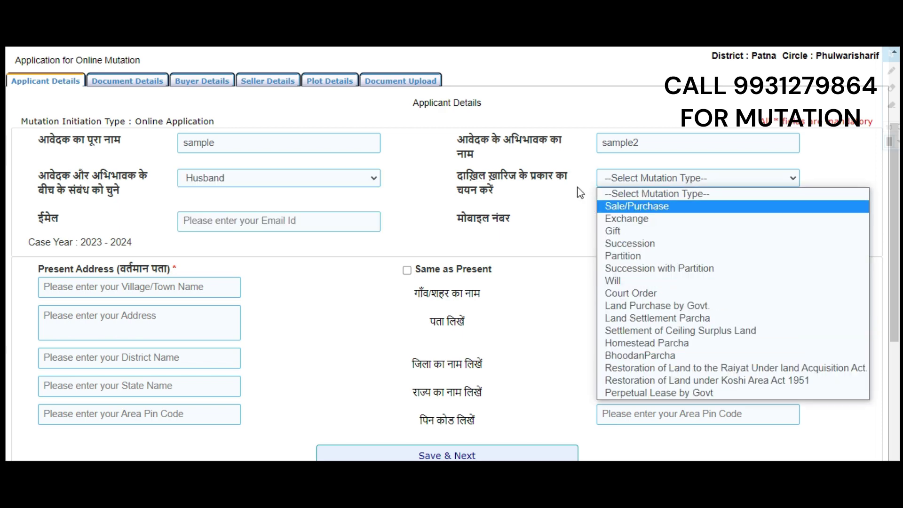
click(615, 207)
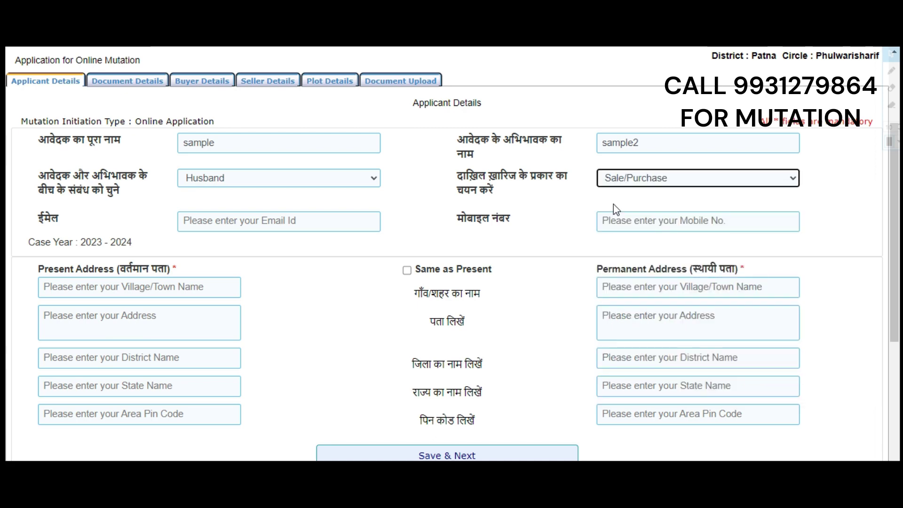
scroll(555, 220, up, 3)
Step: Fill in the applicant's e-mail address
scroll(543, 220, down, 4)
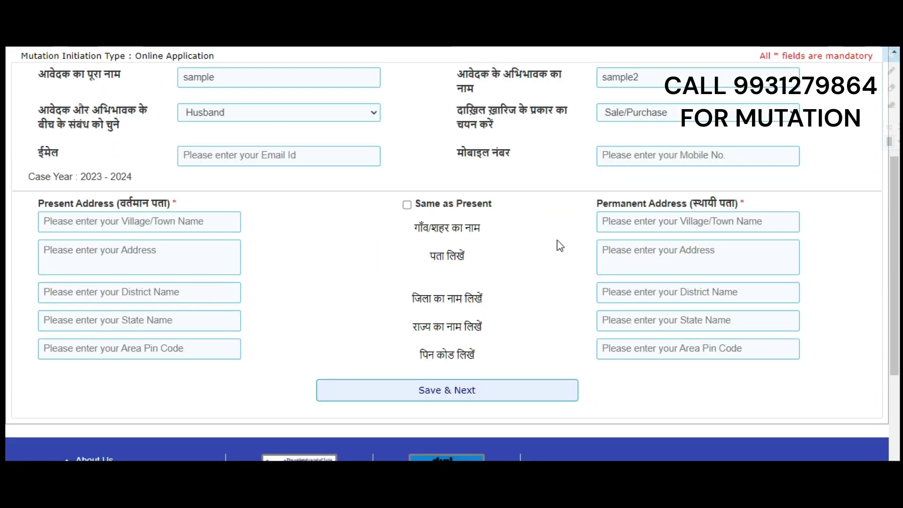
click(278, 155)
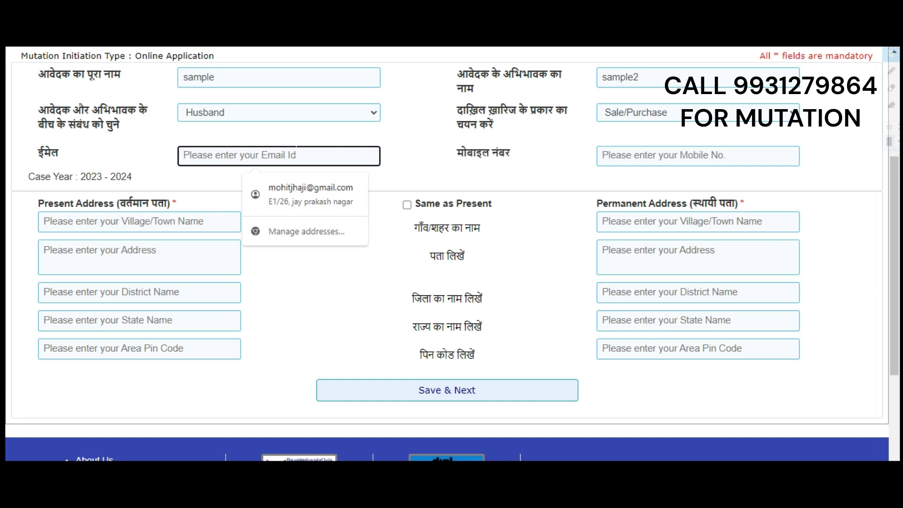
click(248, 172)
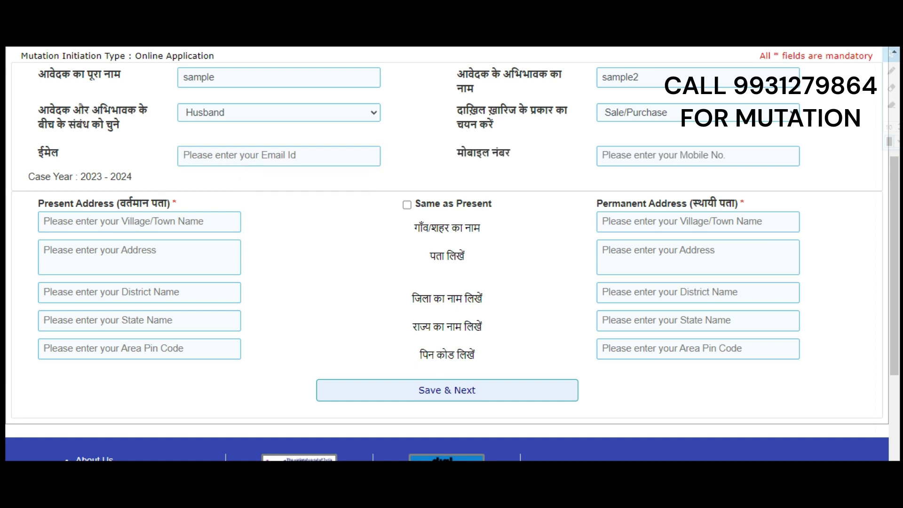
click(279, 156)
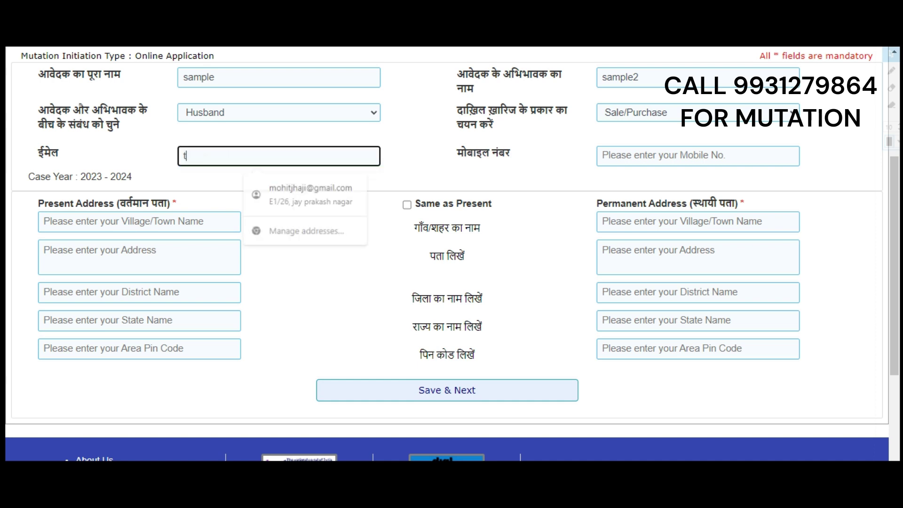
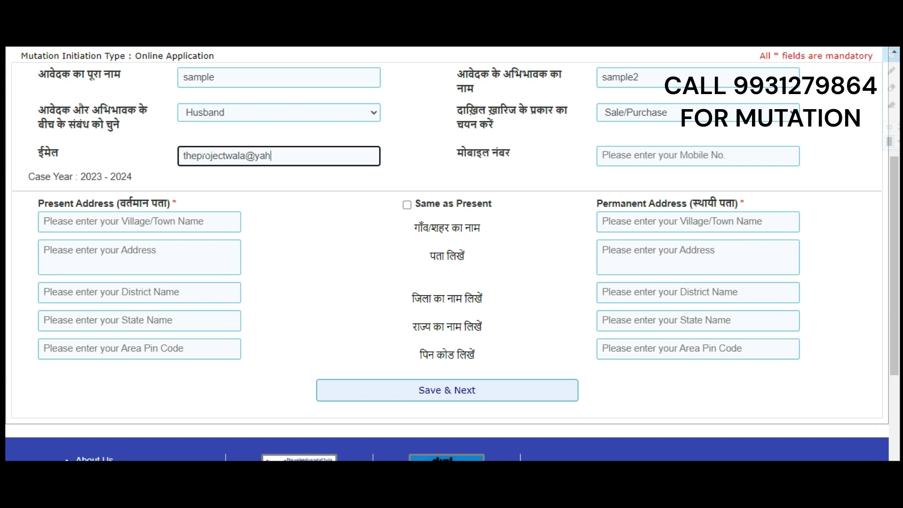
Step: Enter the applicant's mobile number
click(760, 153)
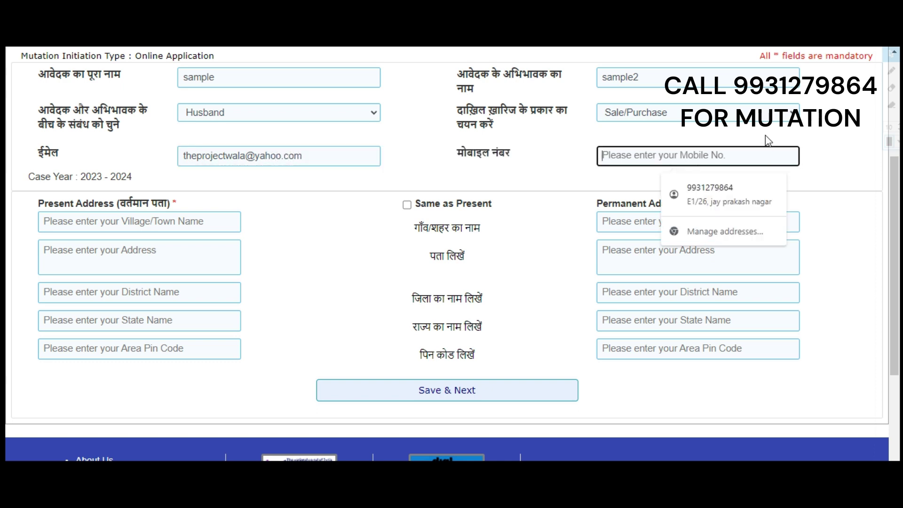
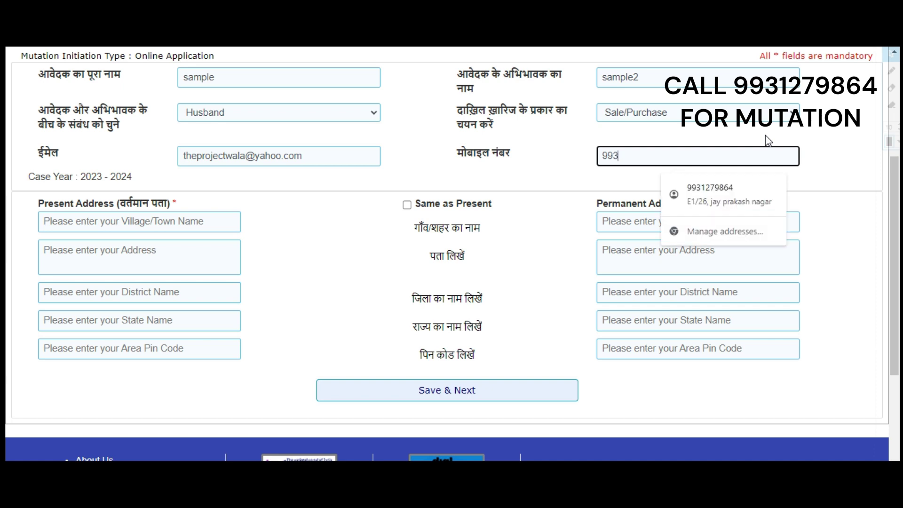
click(607, 259)
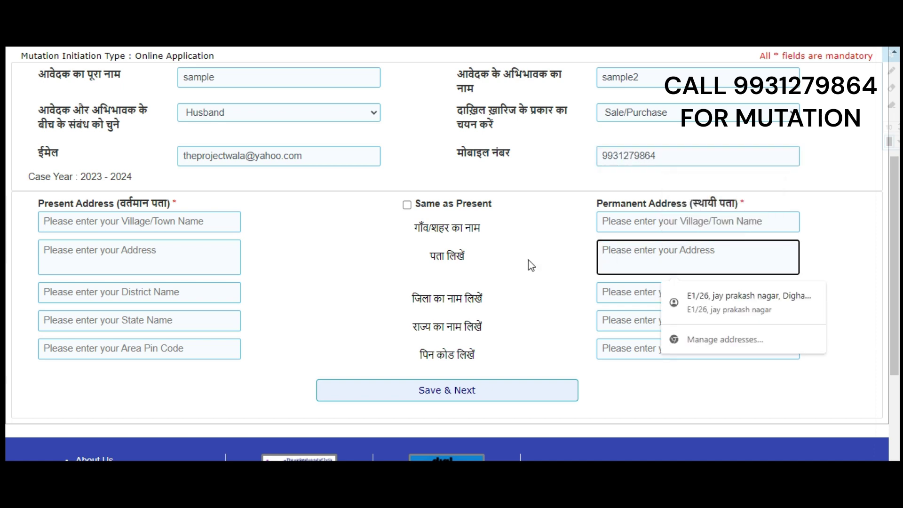
key(shift+Tab)
double_click(455, 256)
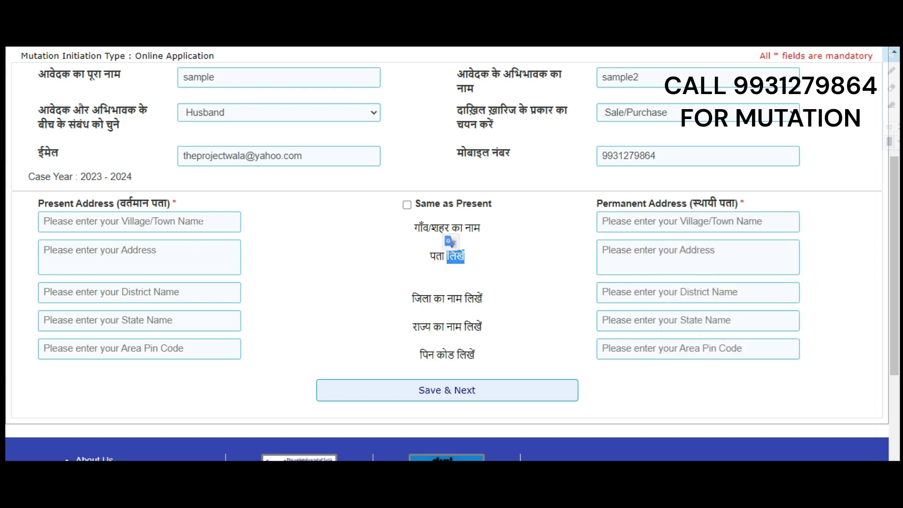
click(195, 230)
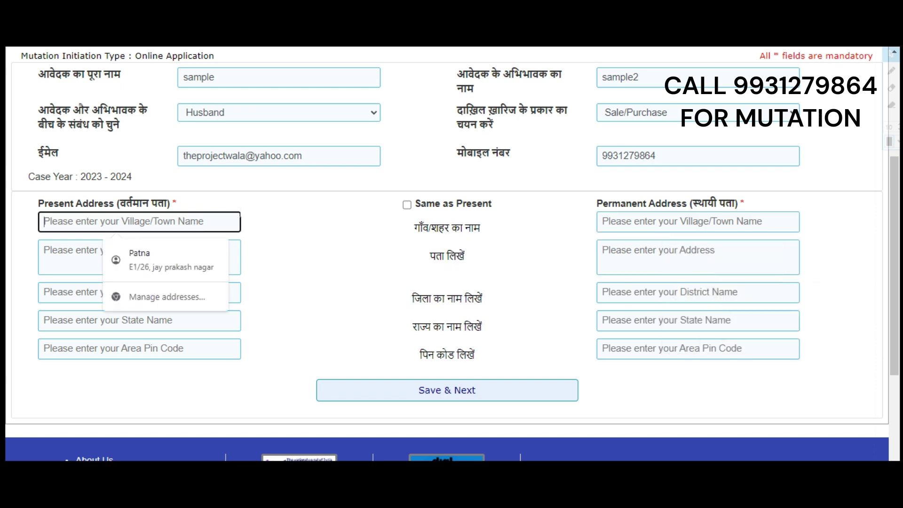
Step: Fill the present village and present address line with 'sample'
text(sample)
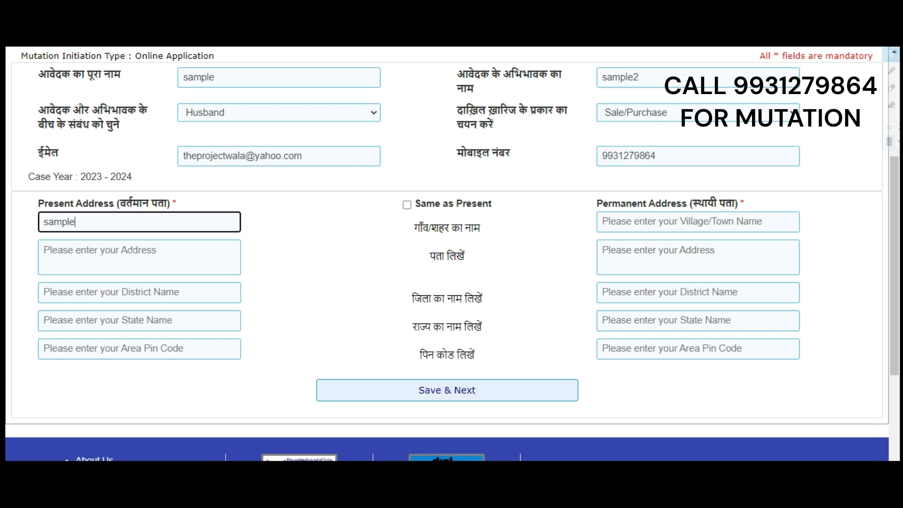
key(Tab)
click(283, 234)
drag(44, 225, 97, 230)
key(ctrl+c)
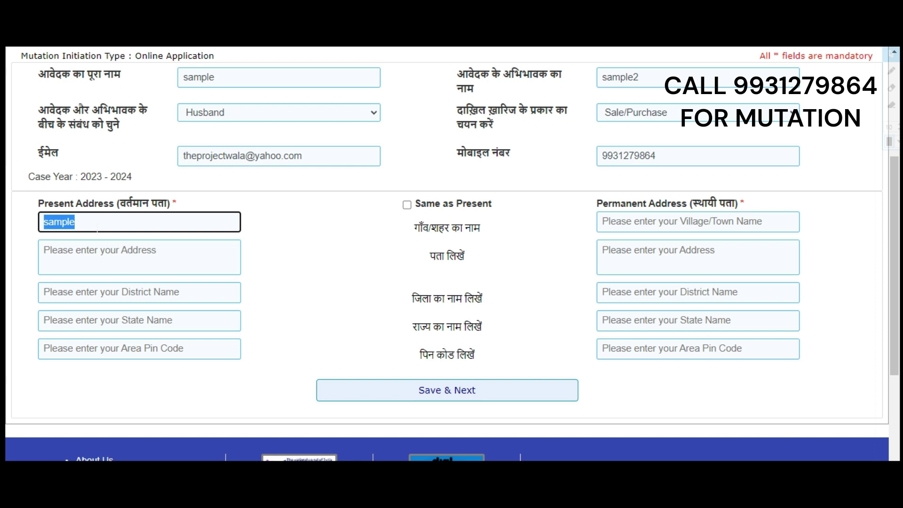
key(Tab)
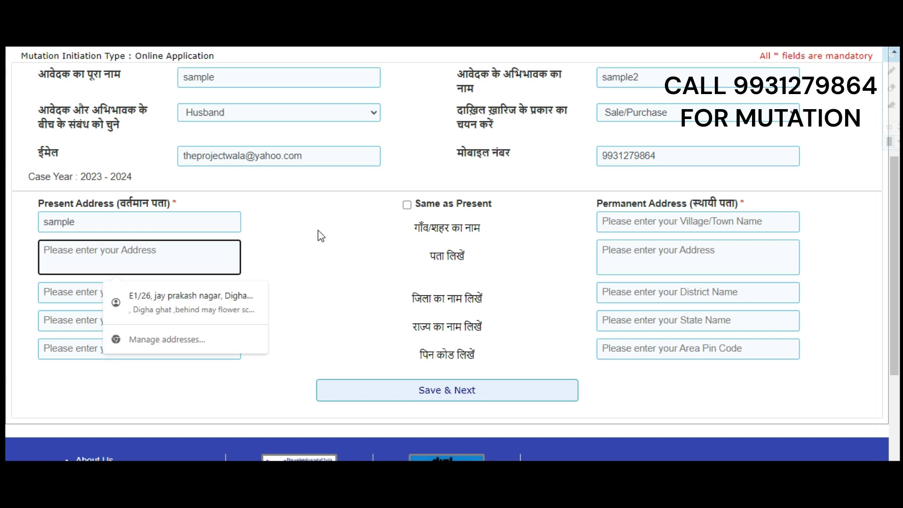
key(ctrl+v)
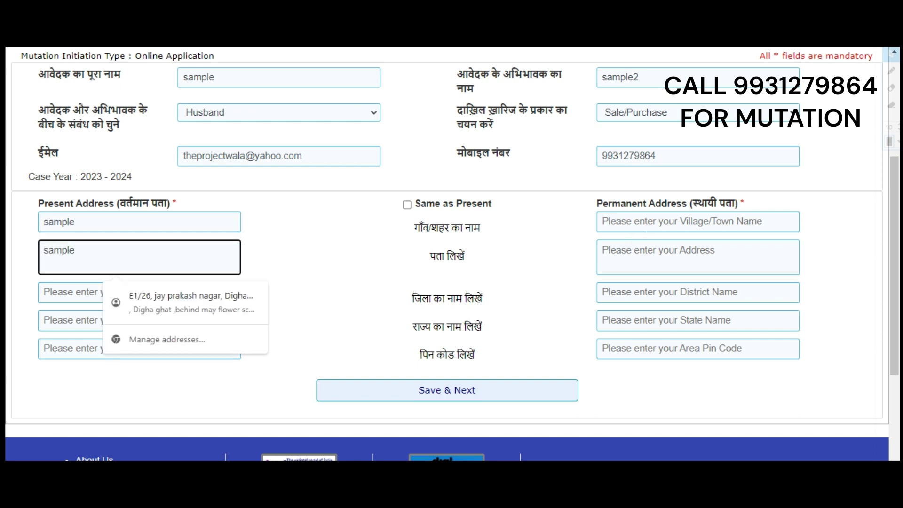
Step: Fill the permanent village, address, district and state with 'sample', then Save & Next
click(647, 229)
key(ctrl+v)
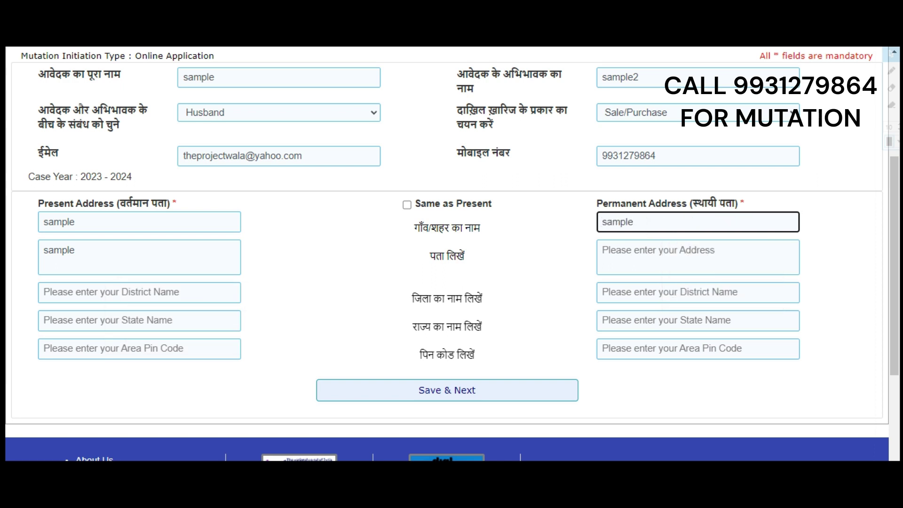
click(658, 257)
key(ctrl+v)
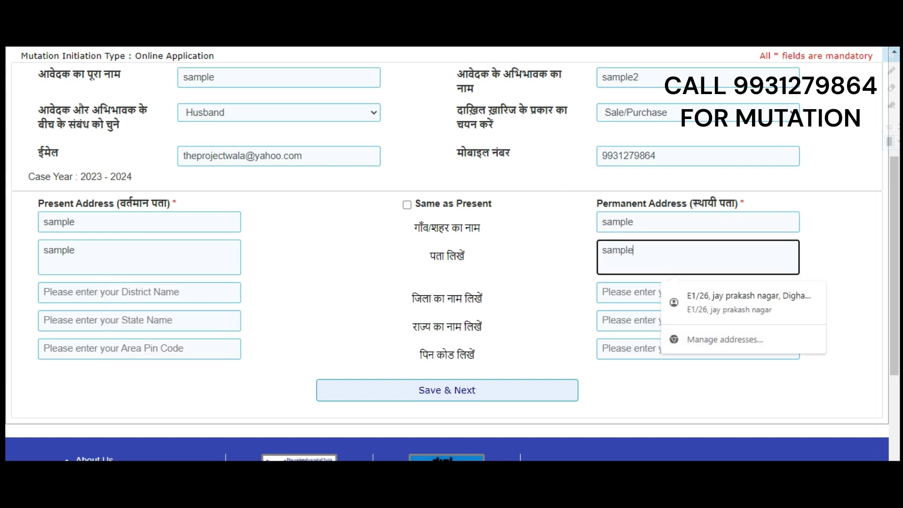
click(654, 287)
key(ctrl+v)
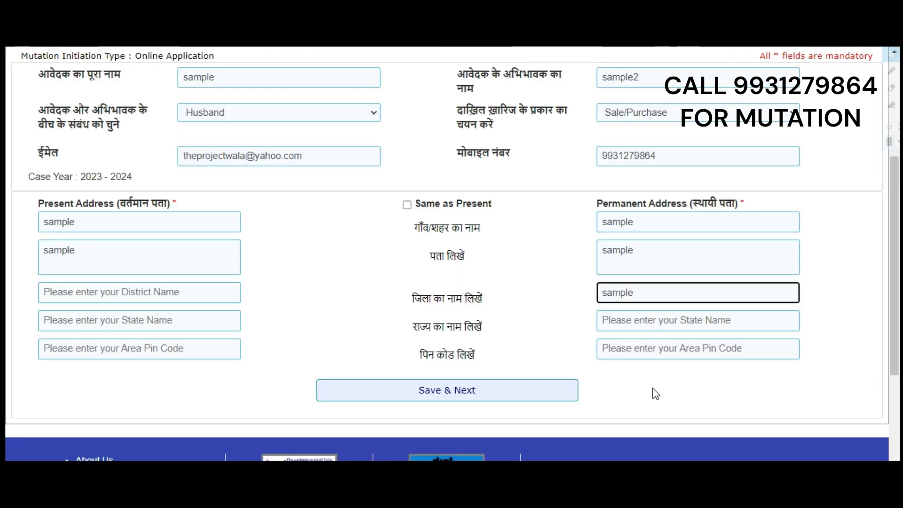
drag(617, 320, 732, 320)
click(613, 320)
text(sample)
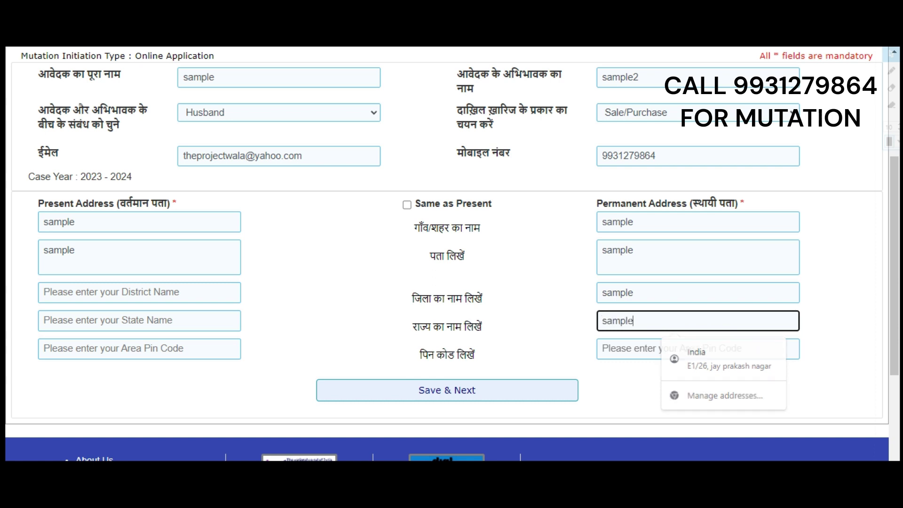
click(656, 350)
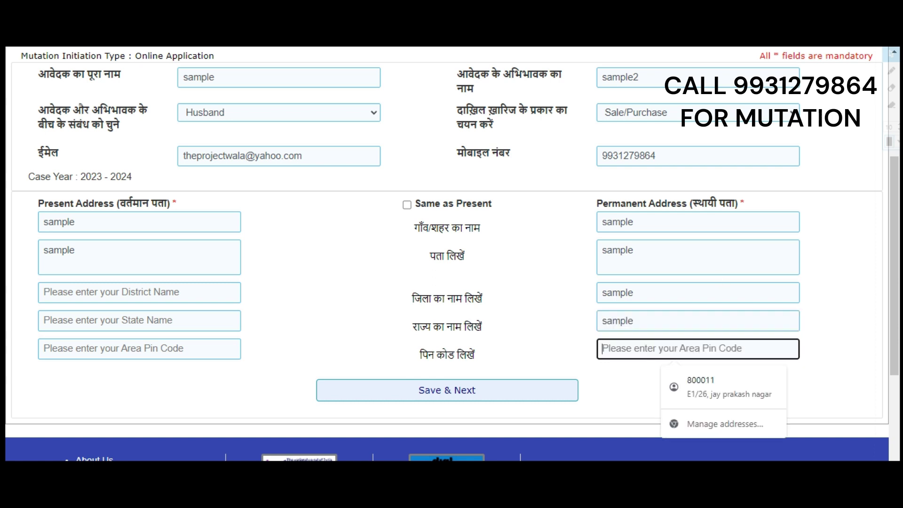
click(429, 402)
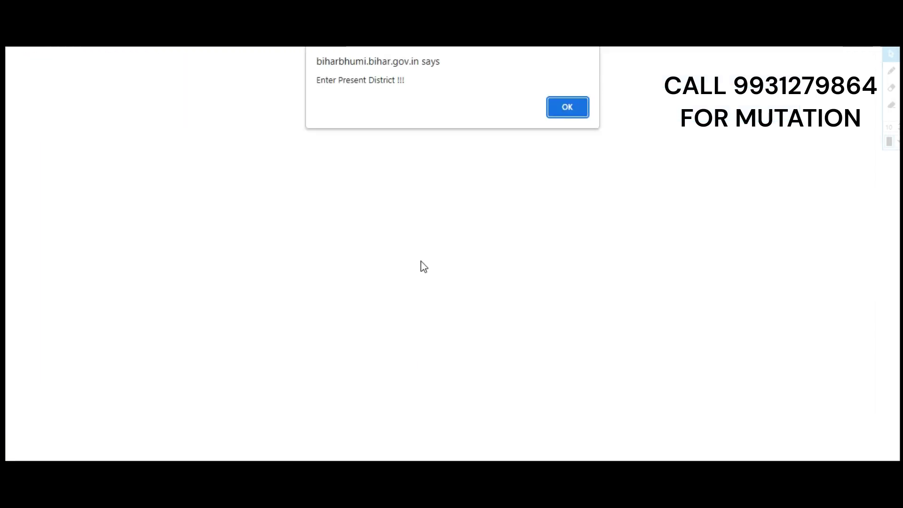
Step: Dismiss the district warning and set permanent district patna and state bihar
click(571, 108)
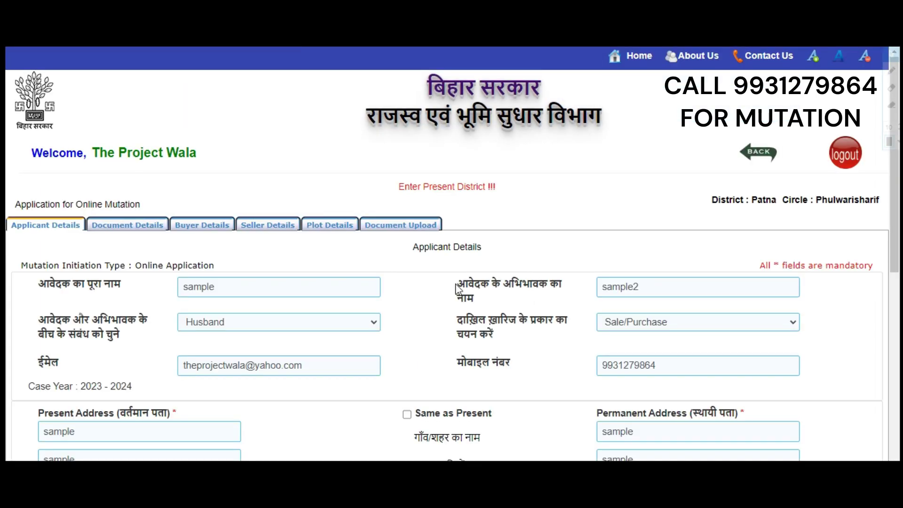
scroll(263, 265, down, 5)
scroll(263, 264, up, 3)
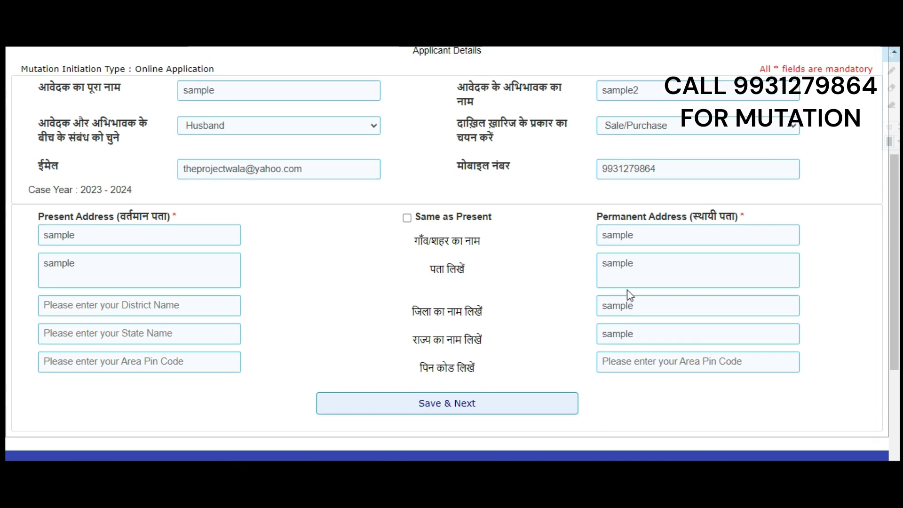
scroll(652, 369, up, 3)
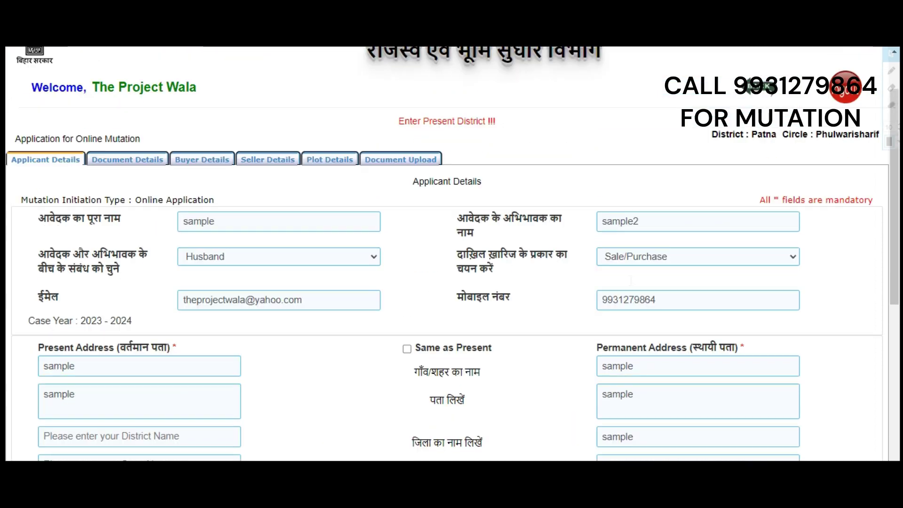
scroll(653, 369, down, 5)
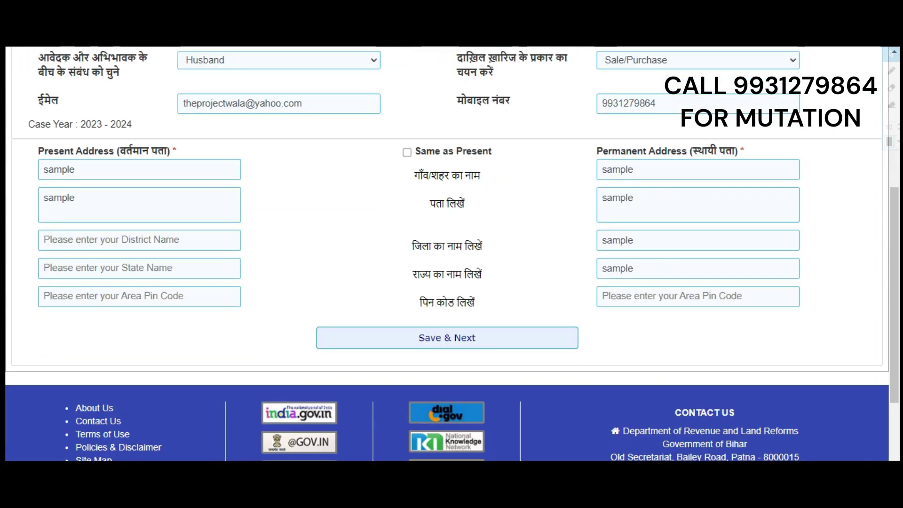
key(Tab)
text(pat)
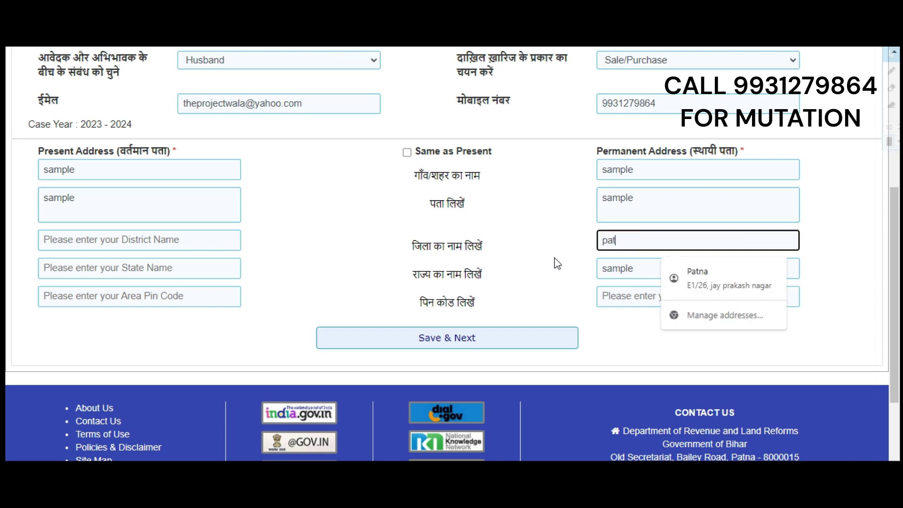
text(na)
click(630, 268)
key(BackSpace)
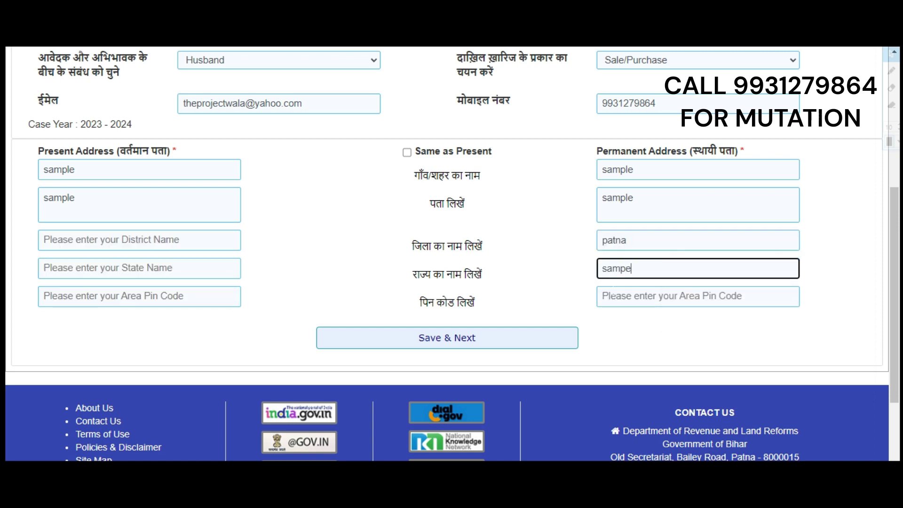
key(BackSpace)
key(BackSpace)
key(BackSpace)
key(BackSpace)
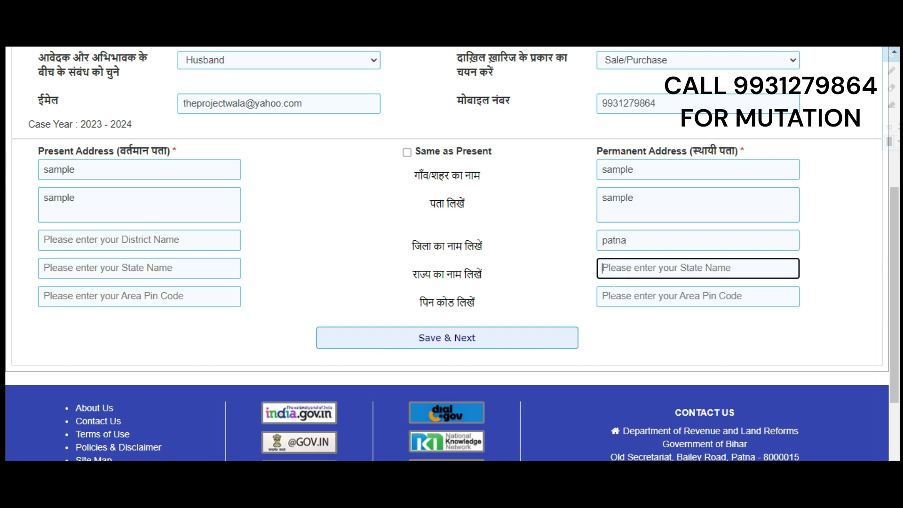
text(bihae4)
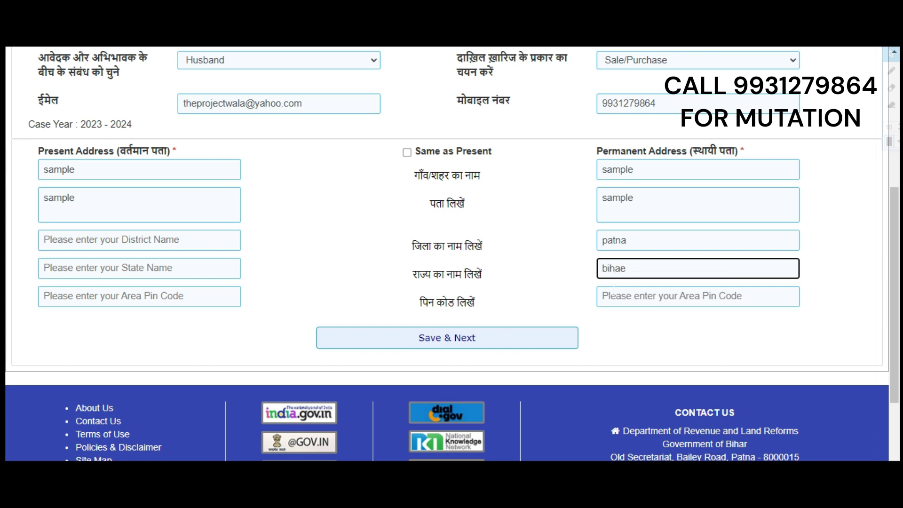
Step: Set present state bihar, district patna and pin code 800011
click(237, 264)
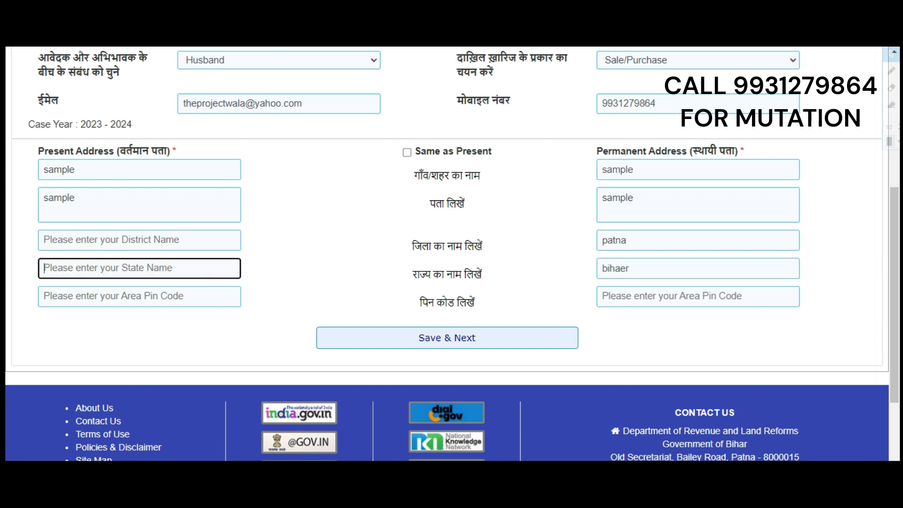
text(bihar)
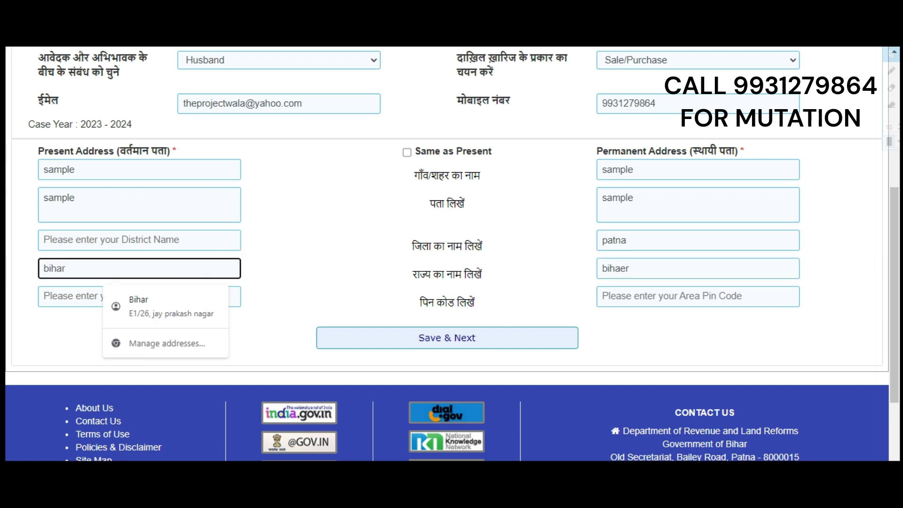
key(shift+Tab)
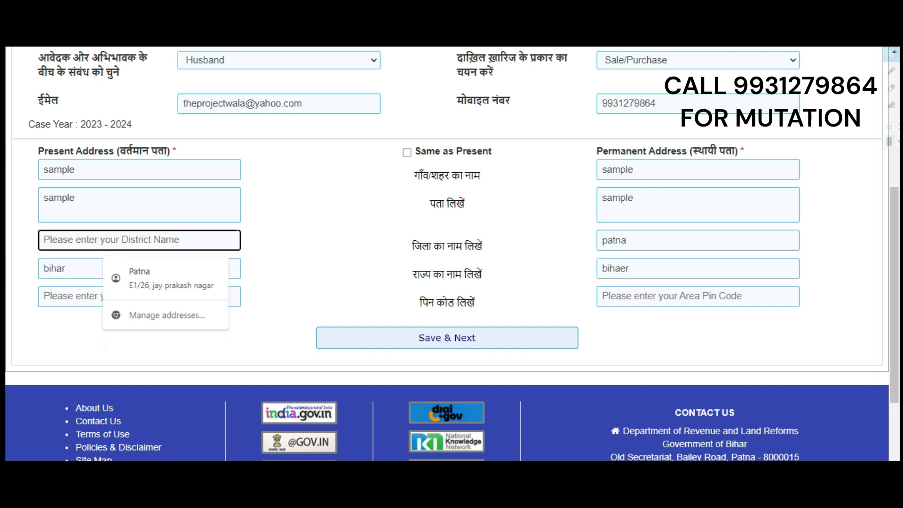
text(patn)
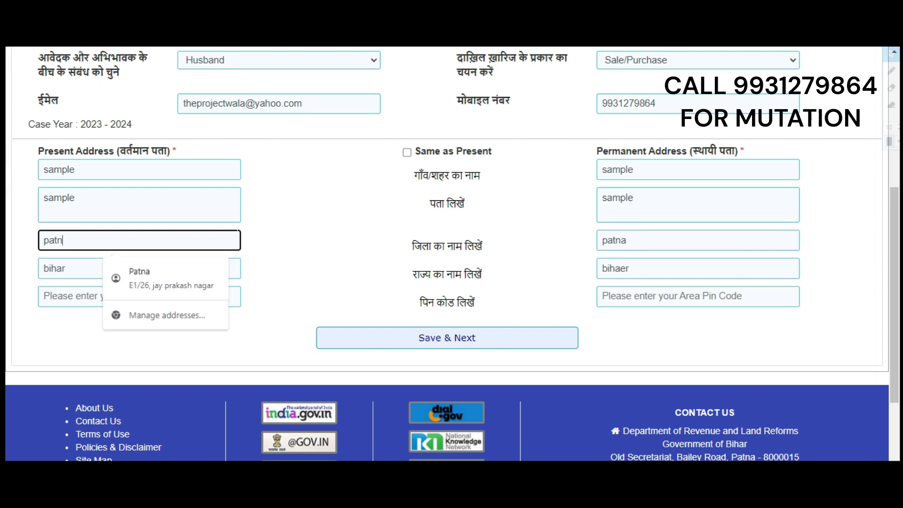
text(a)
key(Tab)
key(Tab)
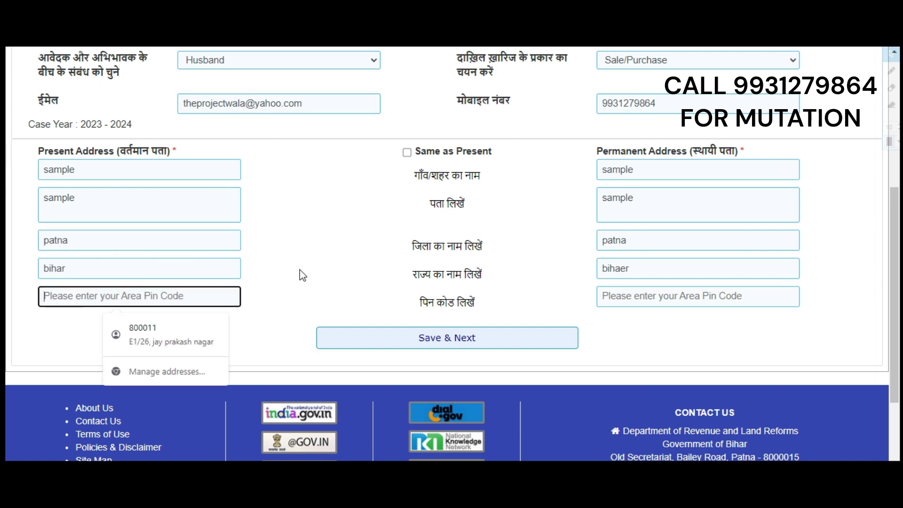
text(80010)
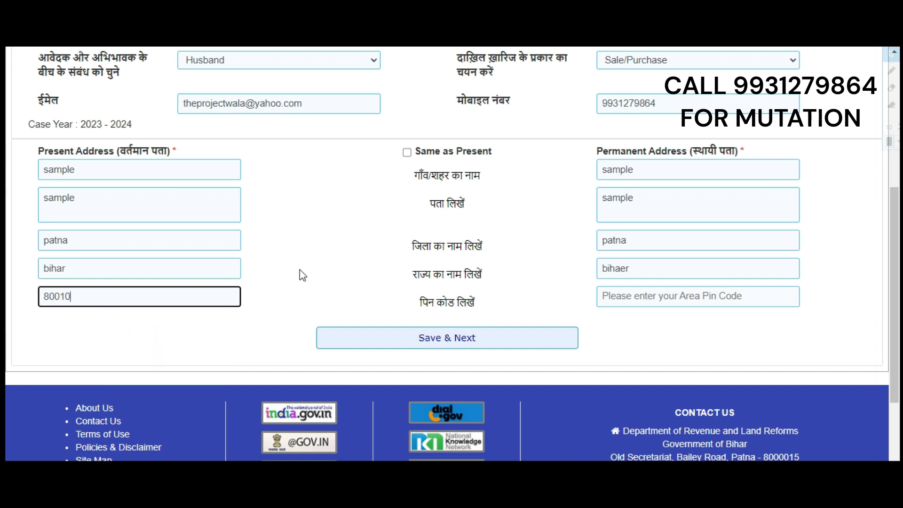
key(BackSpace)
key(BackSpace)
text(010)
key(BackSpace)
text(1)
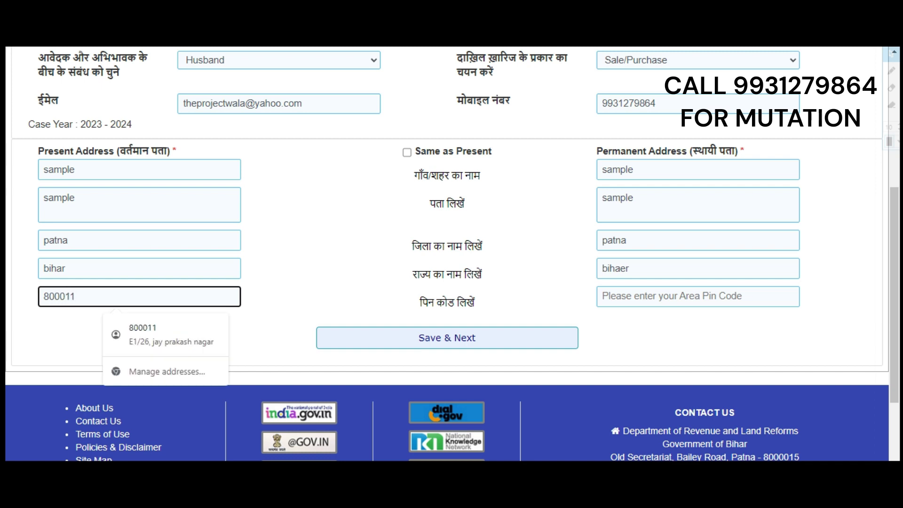
click(466, 320)
Step: Enter permanent pin code 800011 and save the applicant details
click(642, 288)
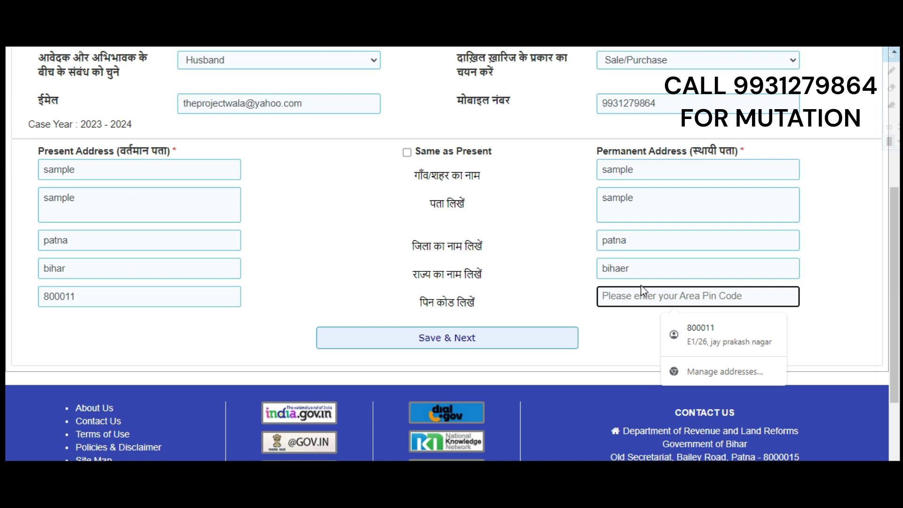
text(800011)
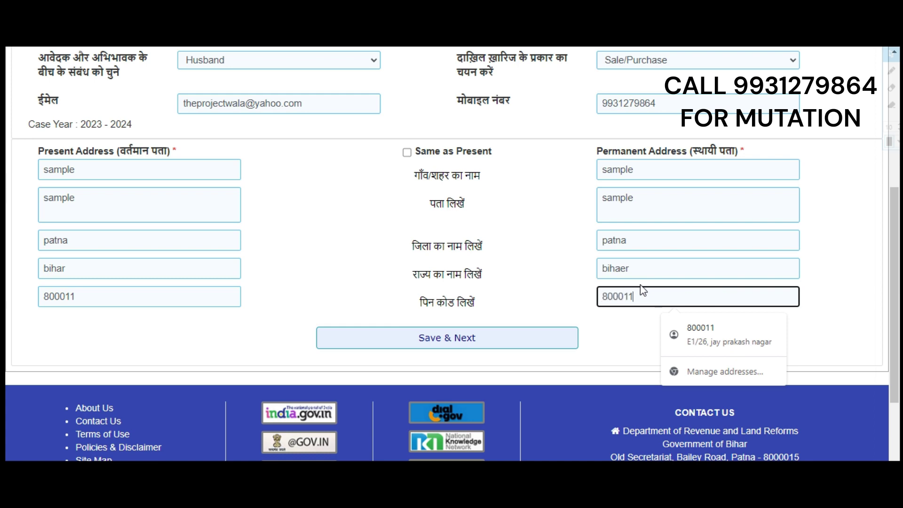
click(493, 344)
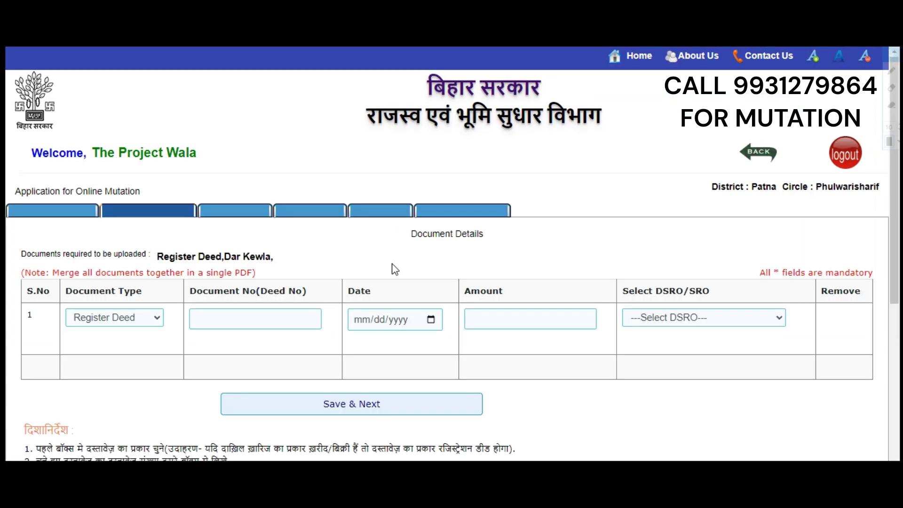
Step: Record a Register Deed, deed no 7859, dated 04/02/2023
scroll(92, 165, down, 3)
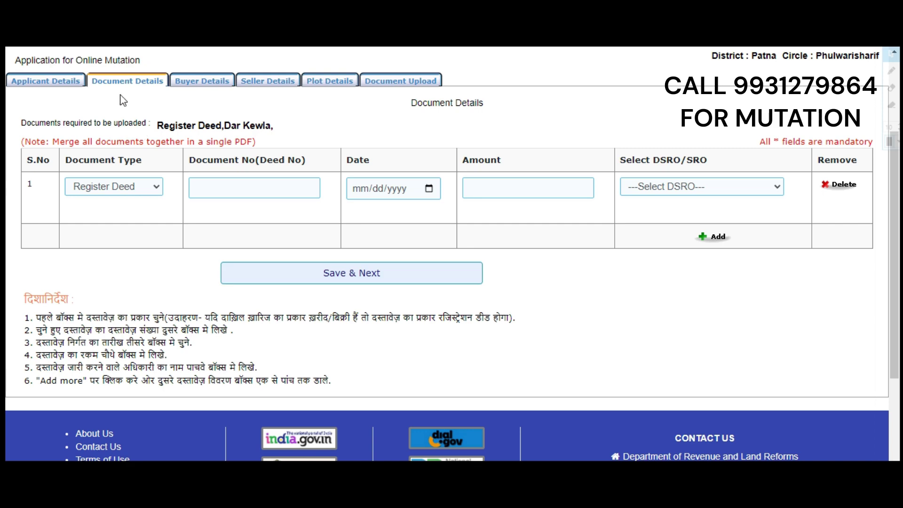
scroll(99, 253, up, 2)
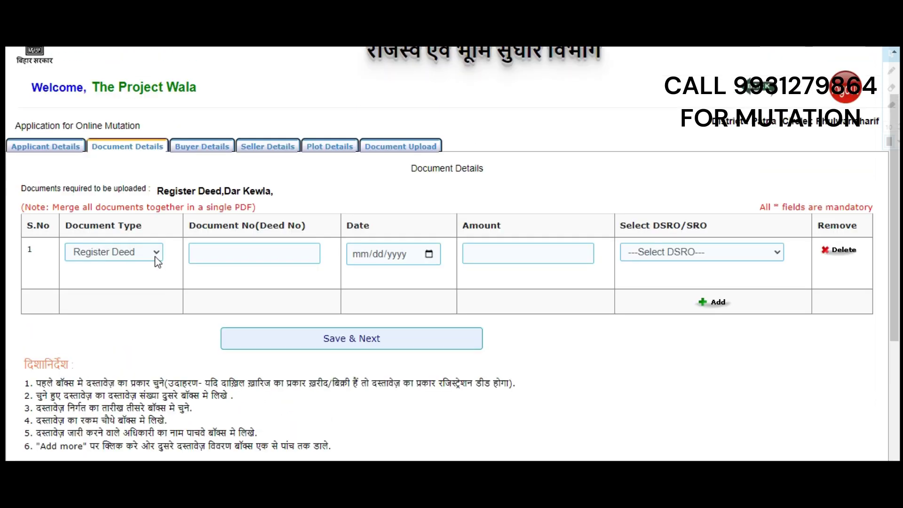
click(154, 255)
click(117, 272)
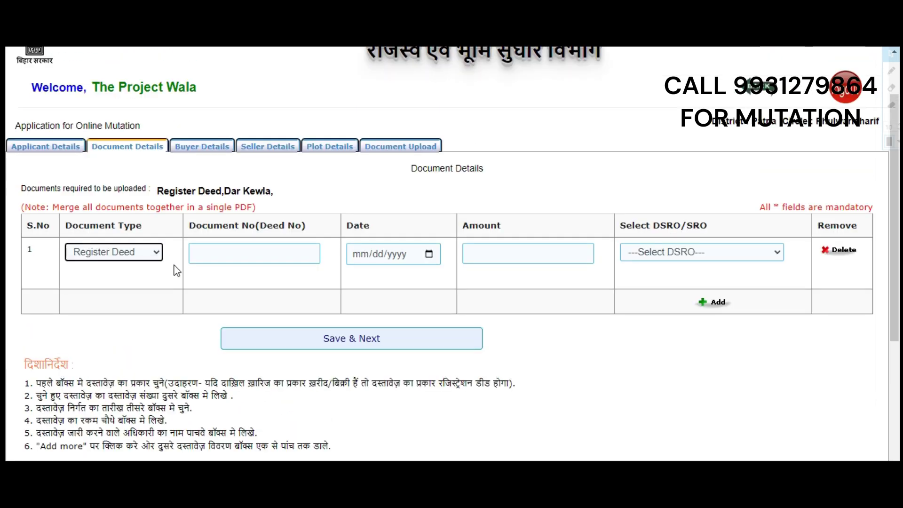
click(117, 256)
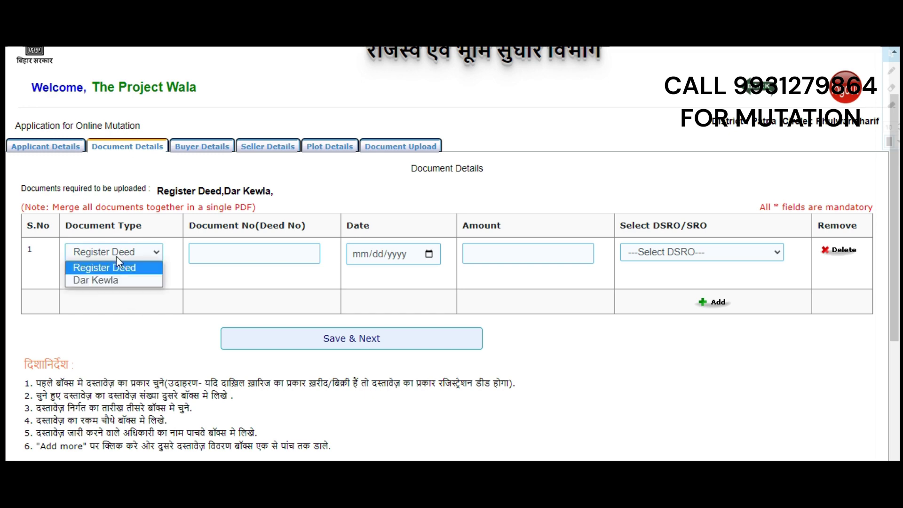
click(105, 272)
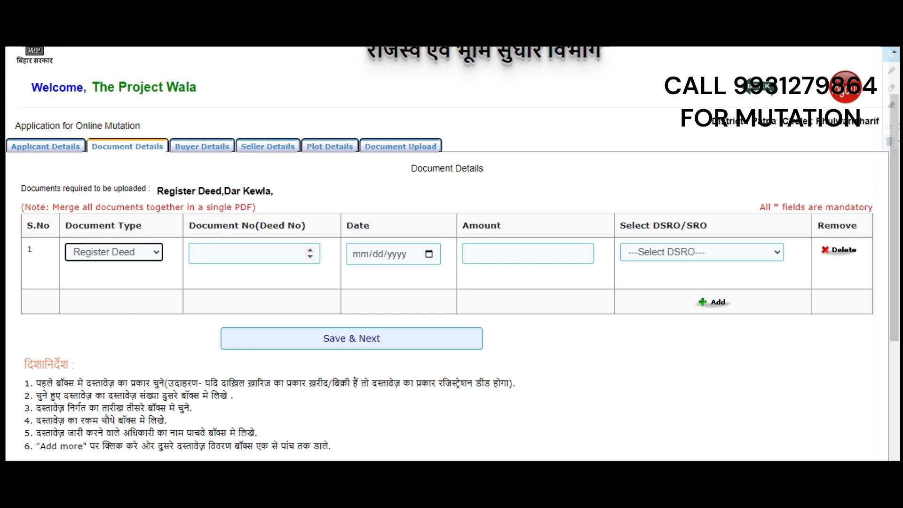
click(264, 253)
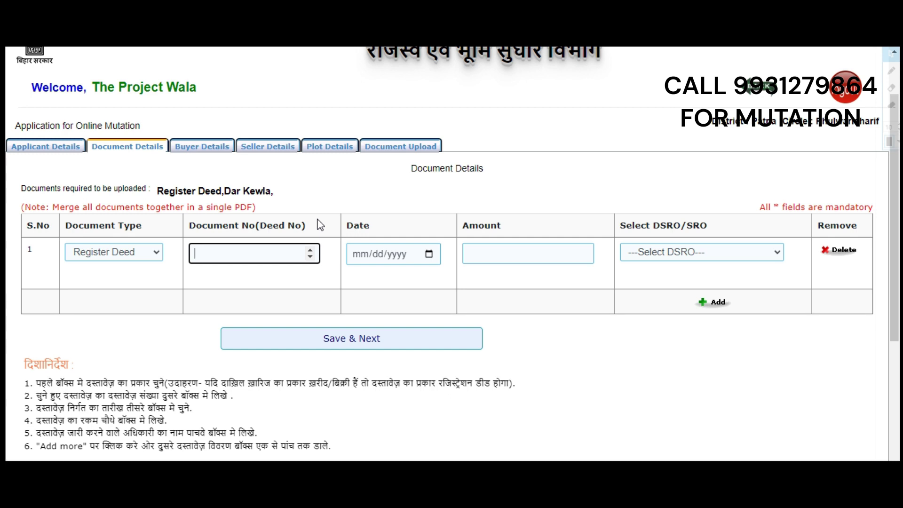
text(7859)
click(402, 255)
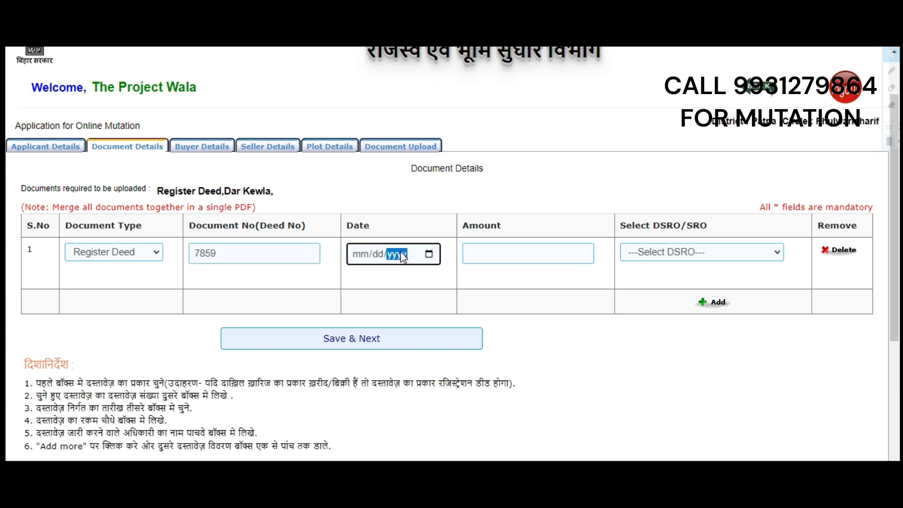
click(430, 255)
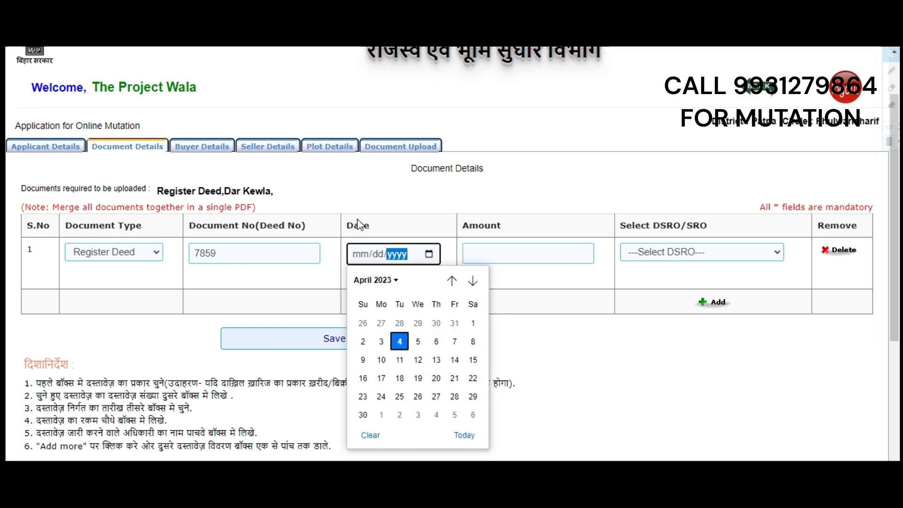
click(362, 348)
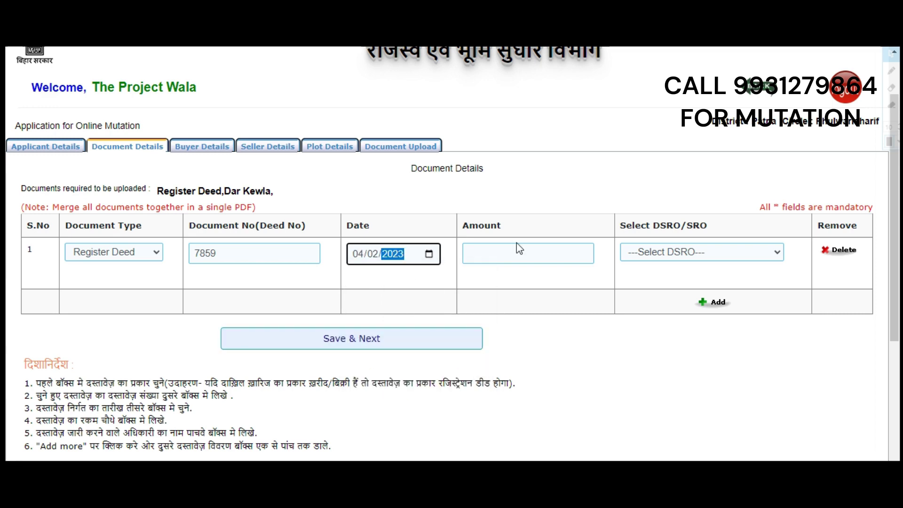
Step: Enter amount 782000, choose DSRO Phulwarisharif, and save the document details
key(Tab)
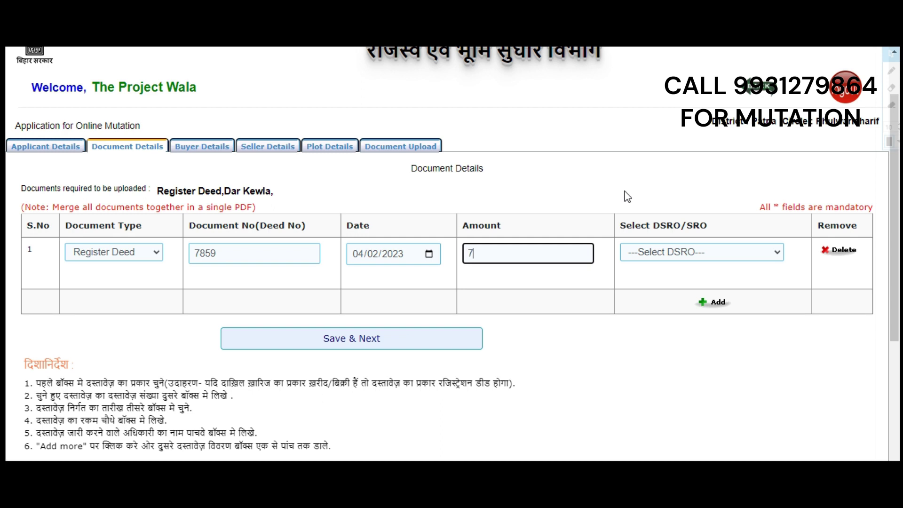
text(820000)
key(BackSpace)
click(713, 251)
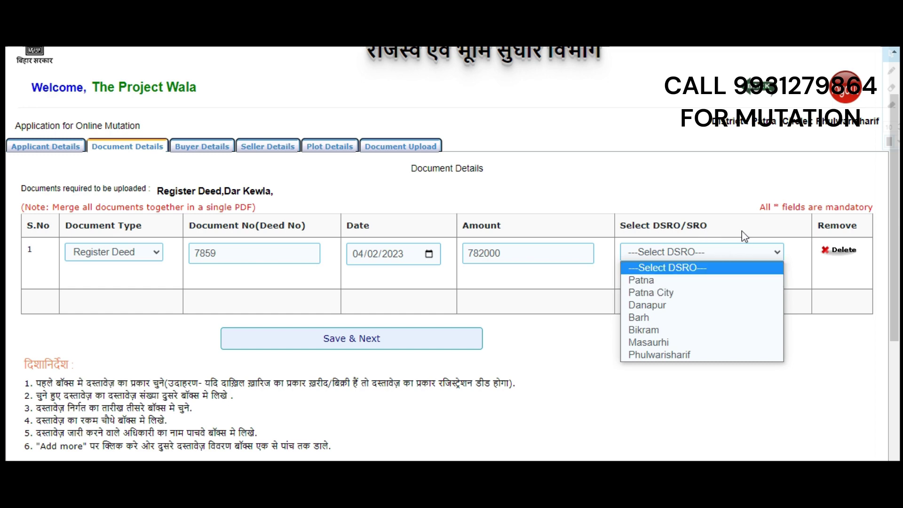
click(645, 355)
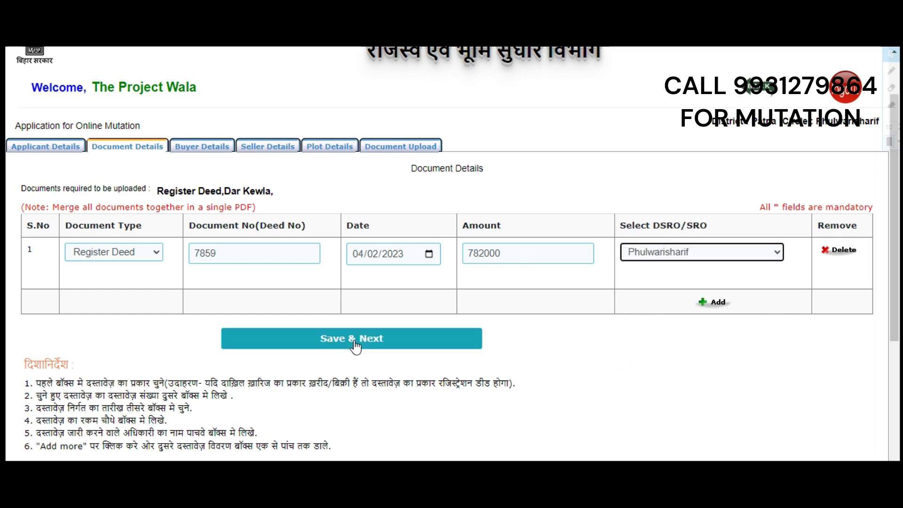
click(371, 339)
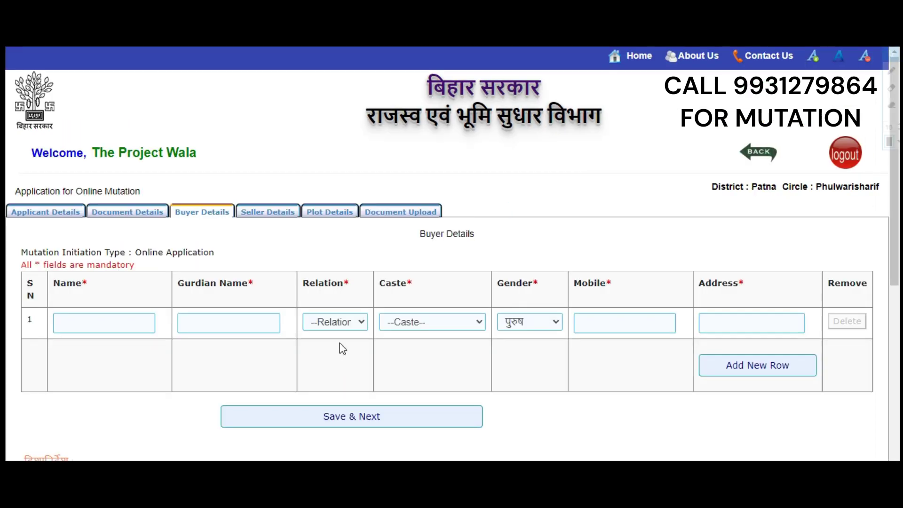
Step: Enter buyer name 'sample' and guardian name 'sample2'
scroll(115, 230, down, 1)
click(103, 258)
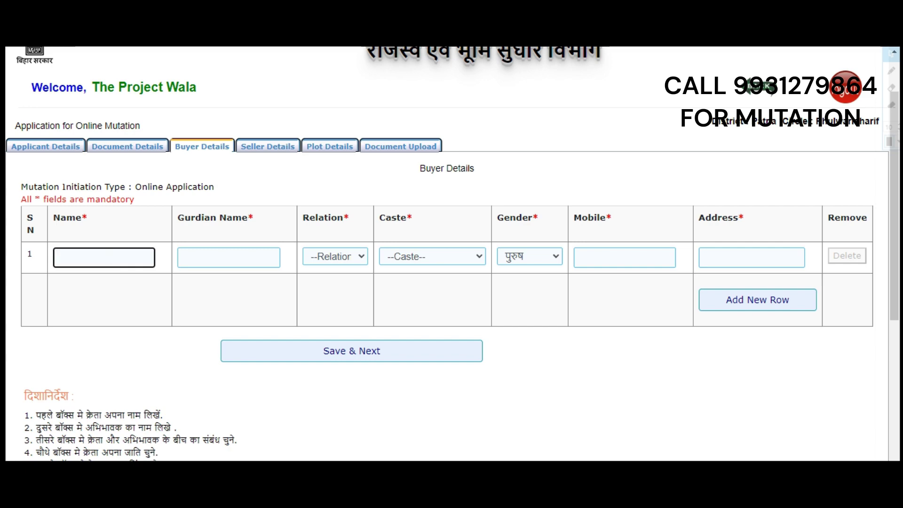
scroll(141, 227, up, 1)
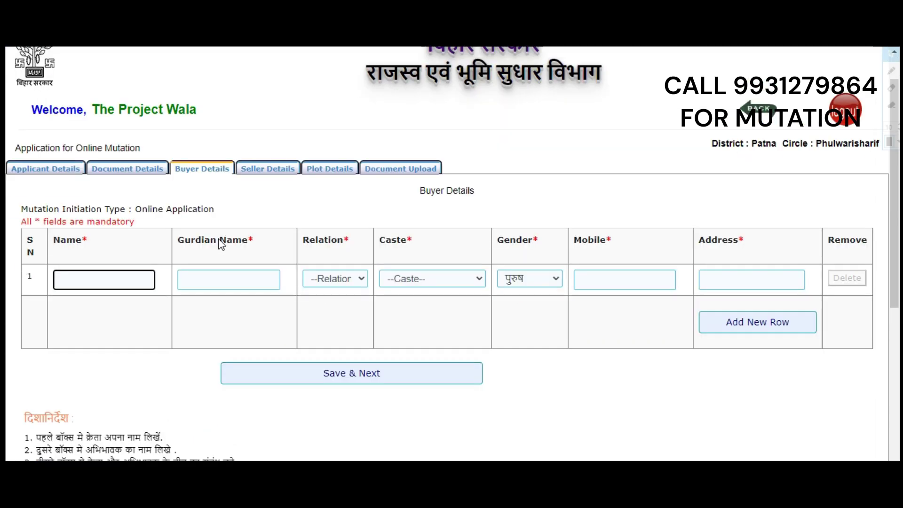
scroll(221, 244, down, 1)
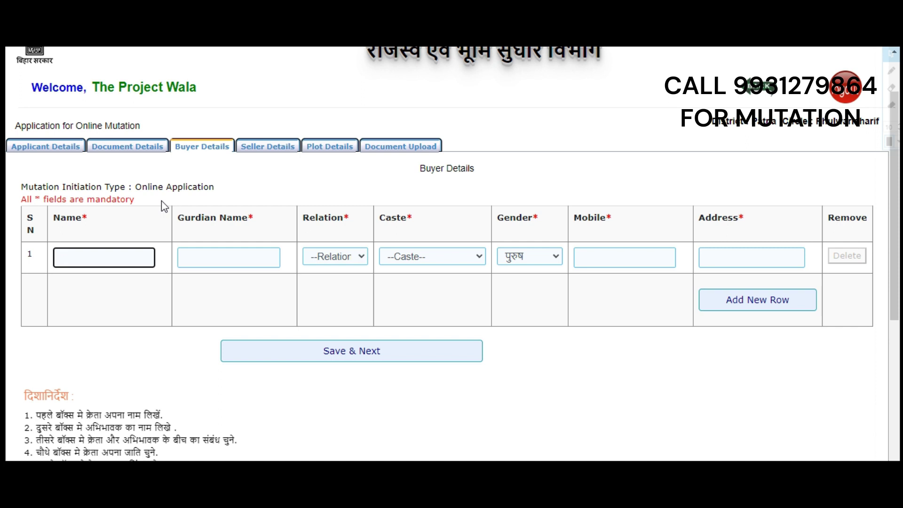
text(ample)
key(Tab)
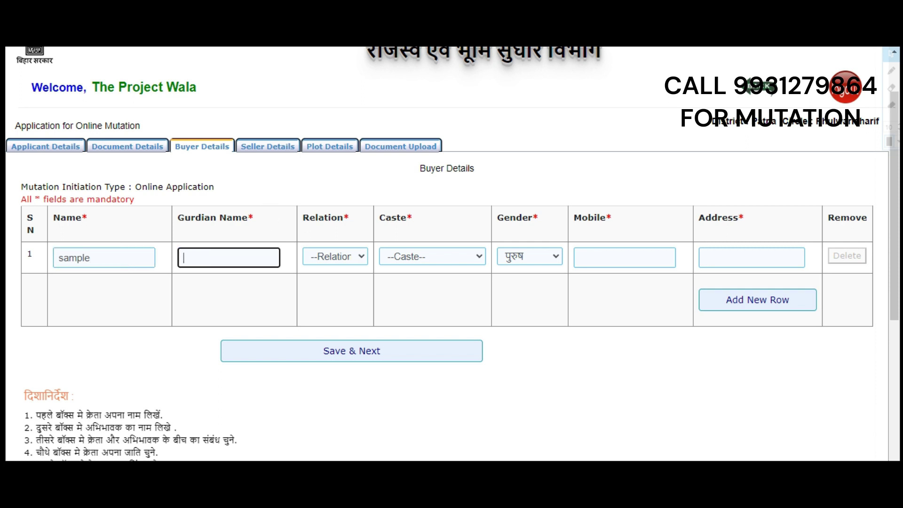
text(sample2)
Step: Set the buyer's relation to बीबी /पत्नी and caste to पटर
click(329, 256)
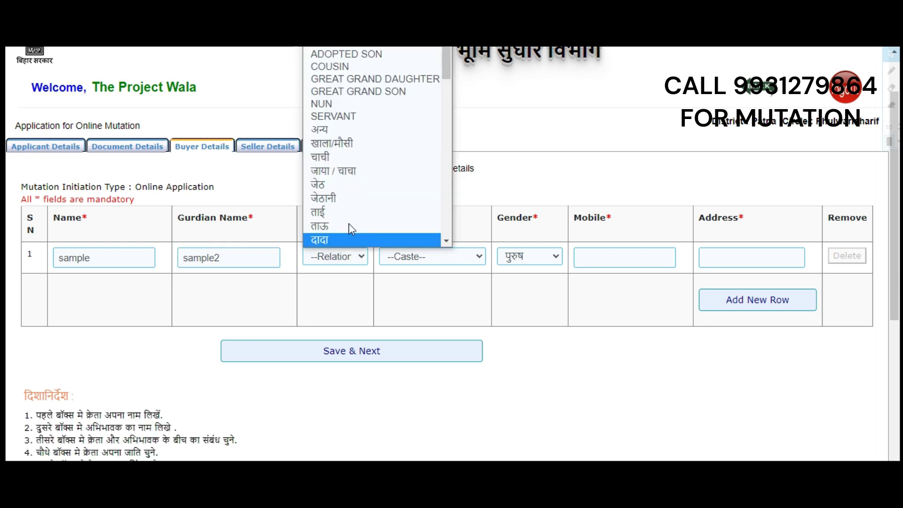
scroll(398, 151, down, 3)
scroll(411, 136, up, 3)
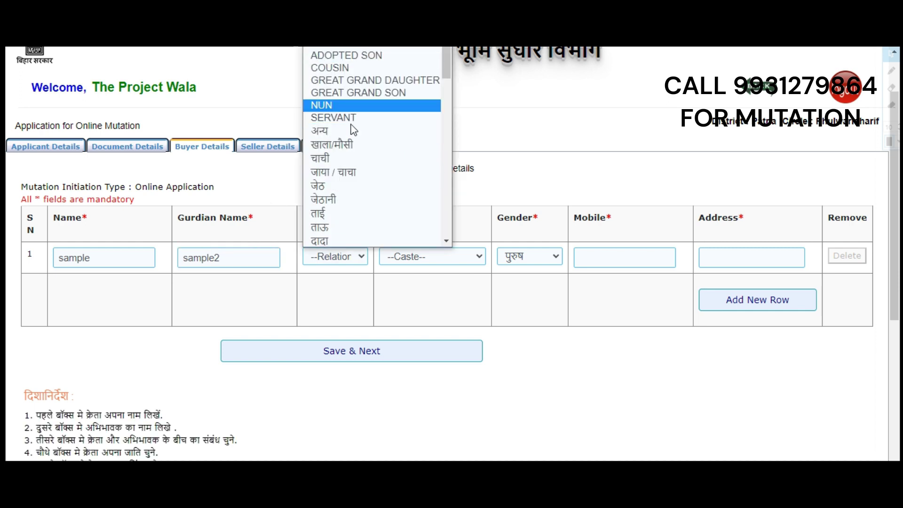
scroll(357, 141, down, 3)
scroll(348, 160, down, 8)
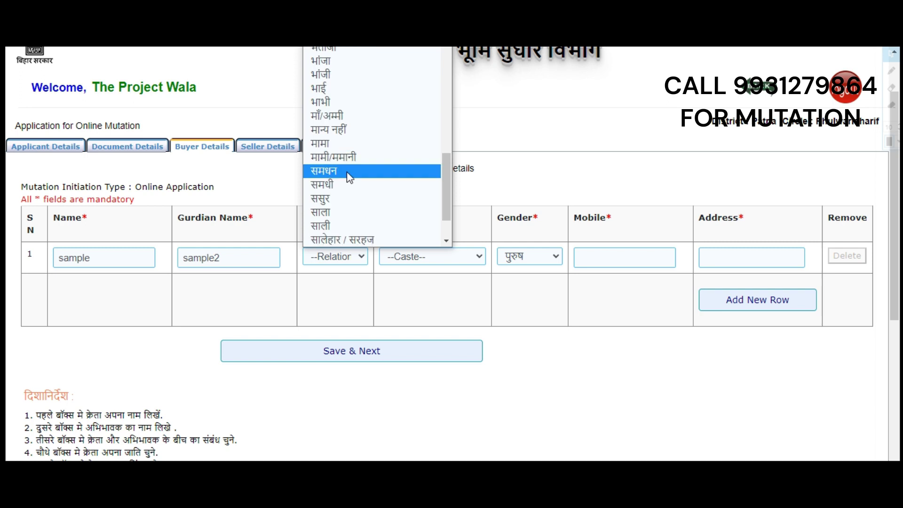
scroll(336, 179, up, 4)
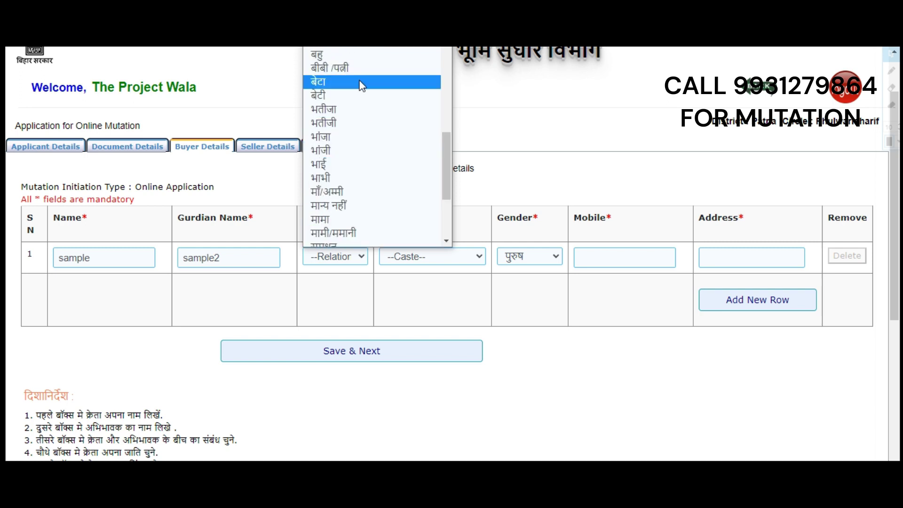
scroll(360, 104, up, 6)
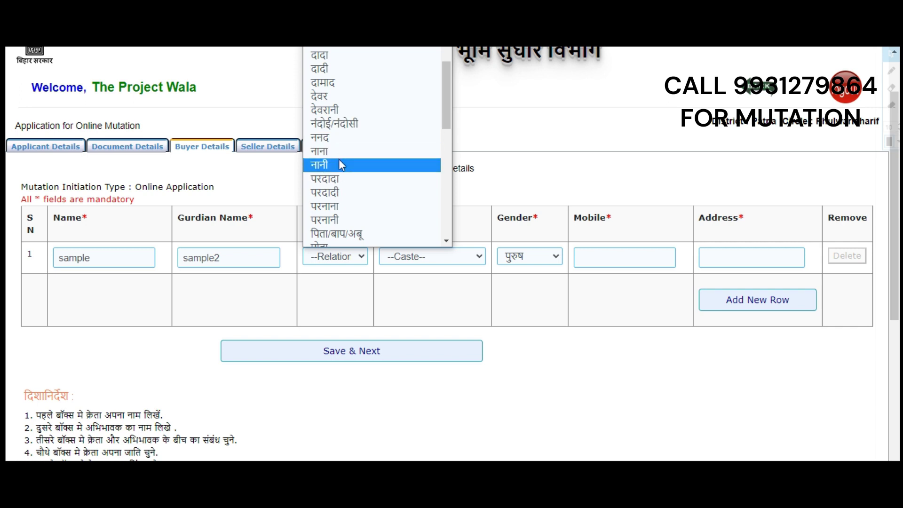
click(340, 237)
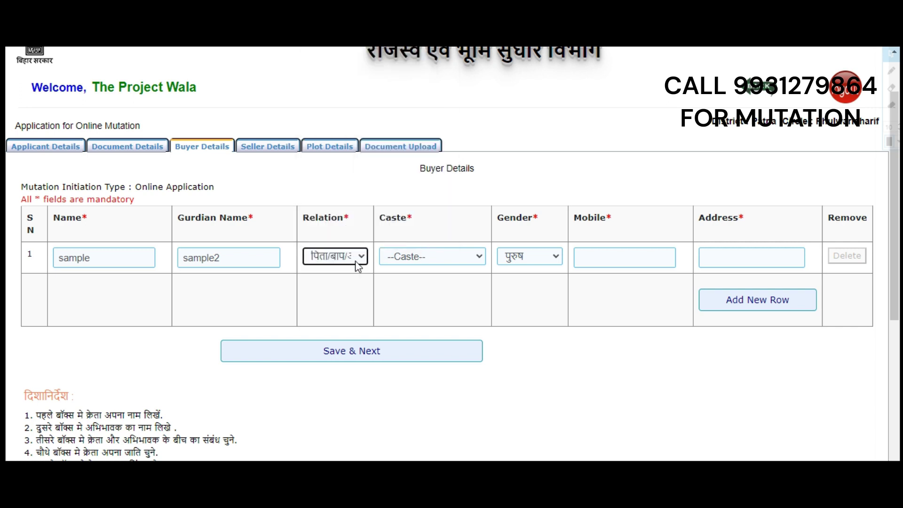
click(360, 261)
scroll(366, 235, down, 3)
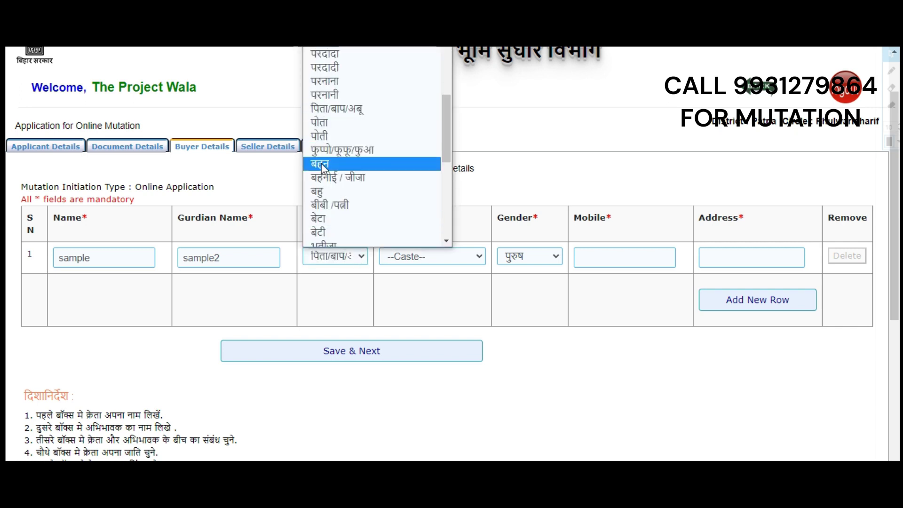
click(340, 205)
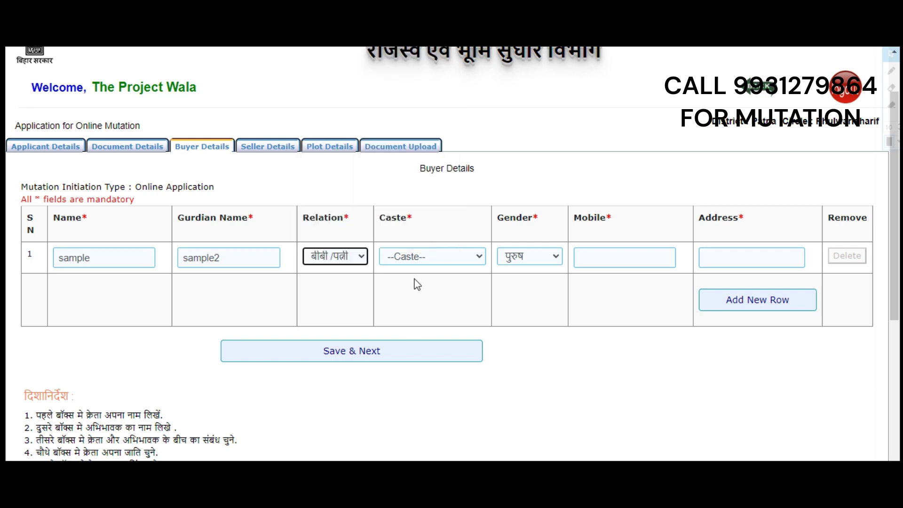
click(418, 262)
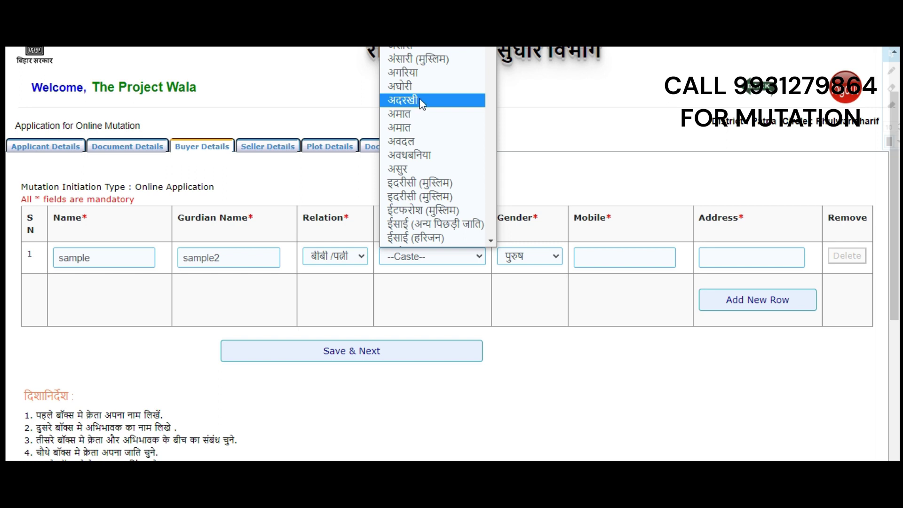
scroll(428, 108, down, 10)
scroll(426, 169, down, 10)
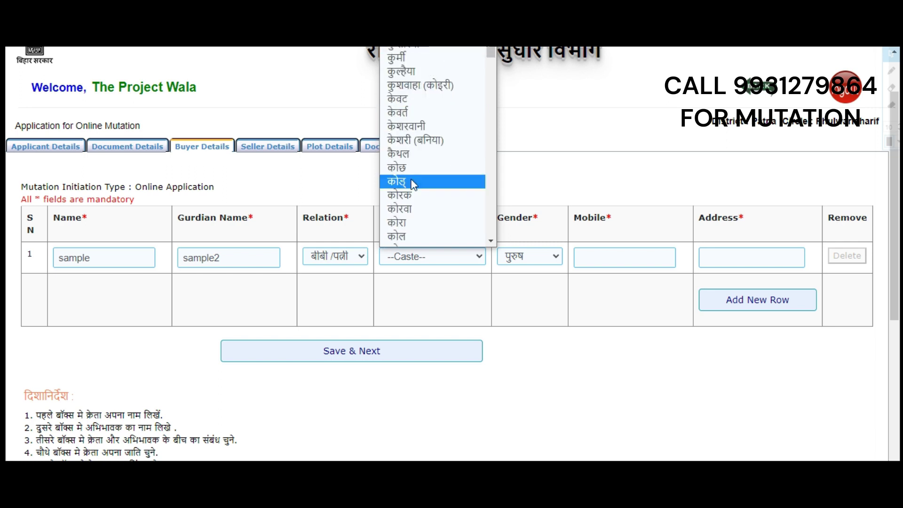
scroll(410, 188, up, 20)
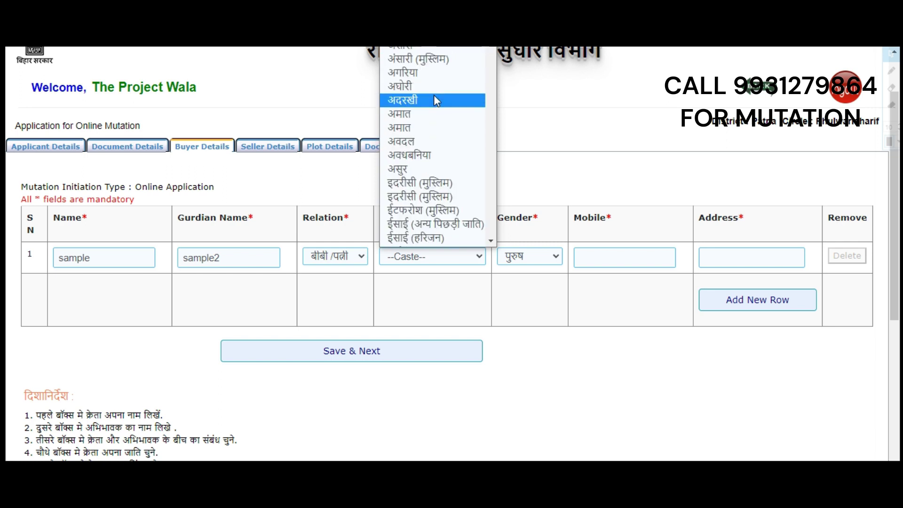
scroll(412, 151, down, 12)
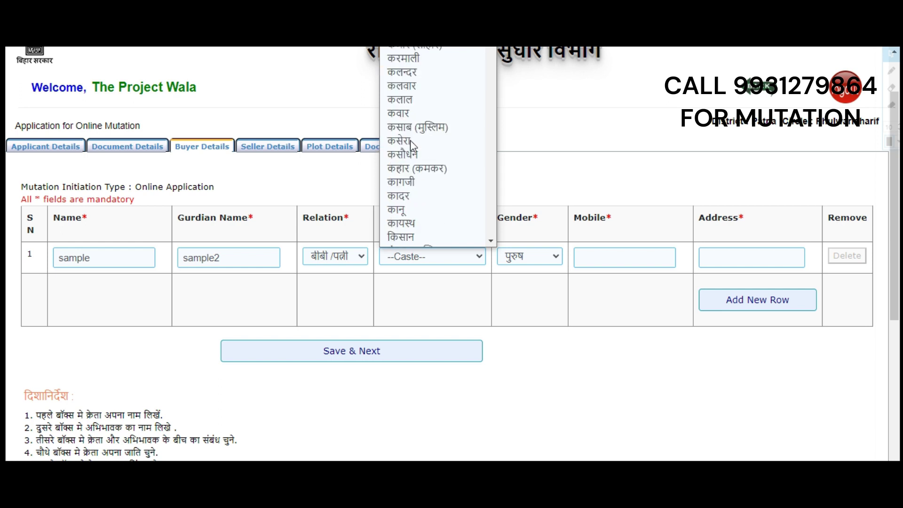
scroll(408, 170, down, 15)
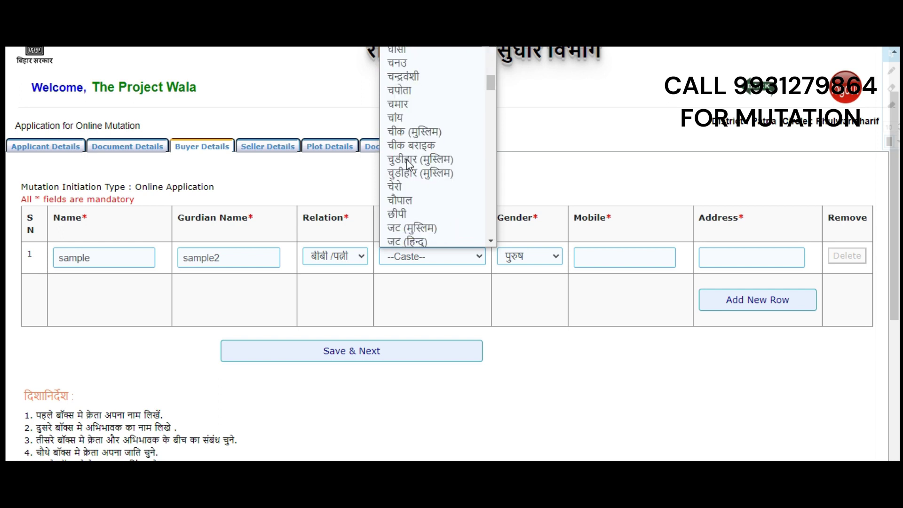
click(410, 211)
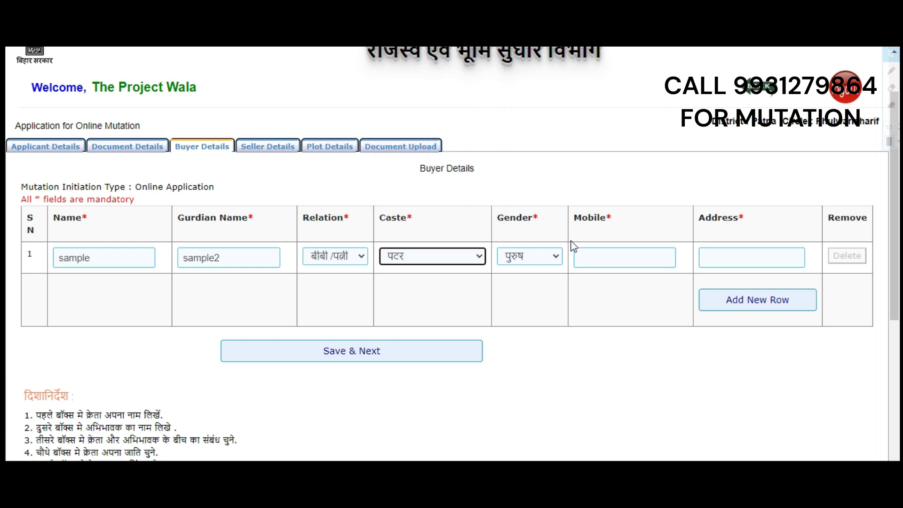
Step: Keep gender पुरुष, autofill the mobile number, add address patna, and save the buyer
click(521, 257)
click(515, 273)
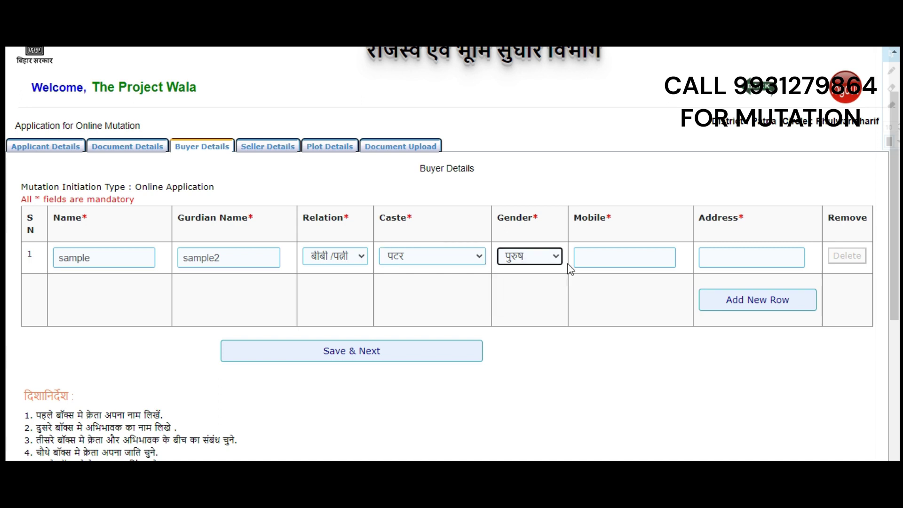
click(631, 257)
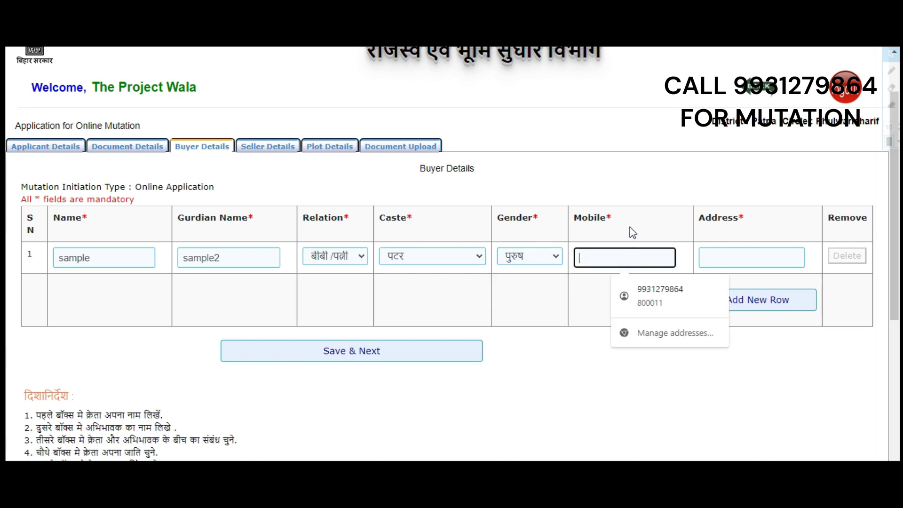
click(641, 294)
click(802, 257)
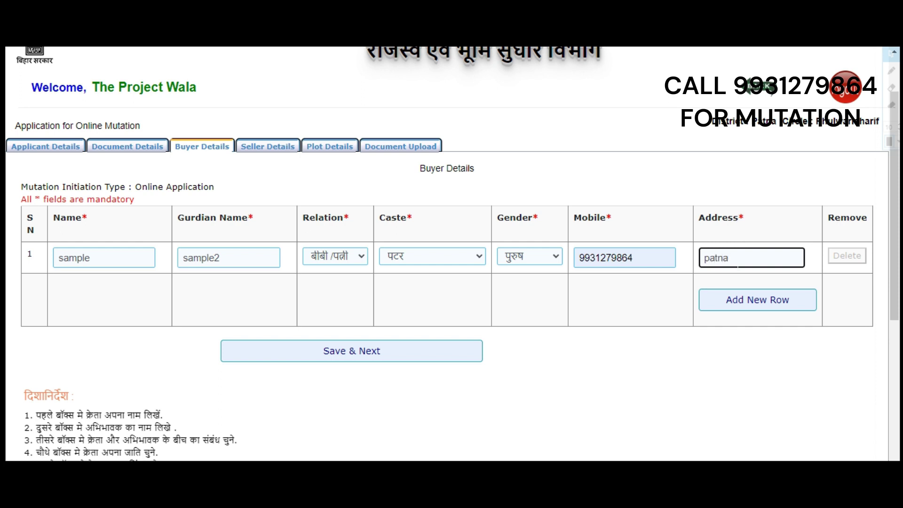
click(382, 363)
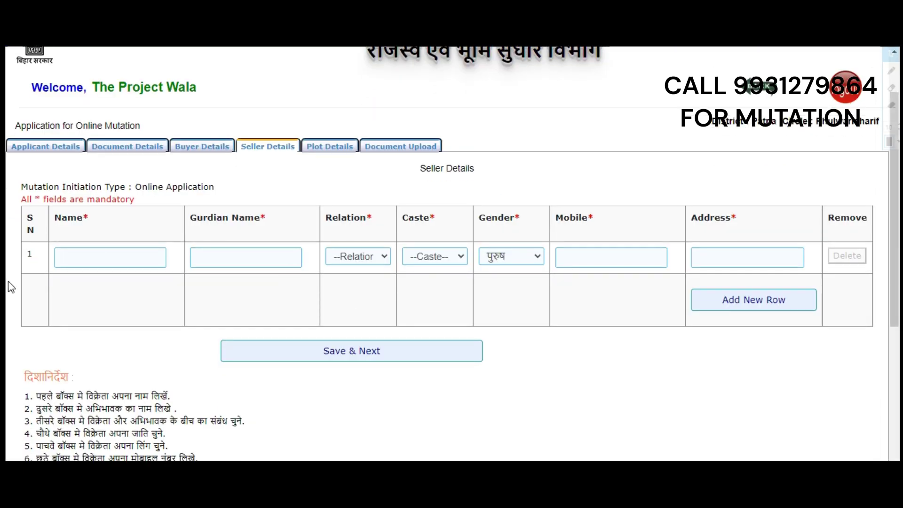
Step: Enter 'sample' as the first seller's name and guardian name
click(109, 257)
text(samplw)
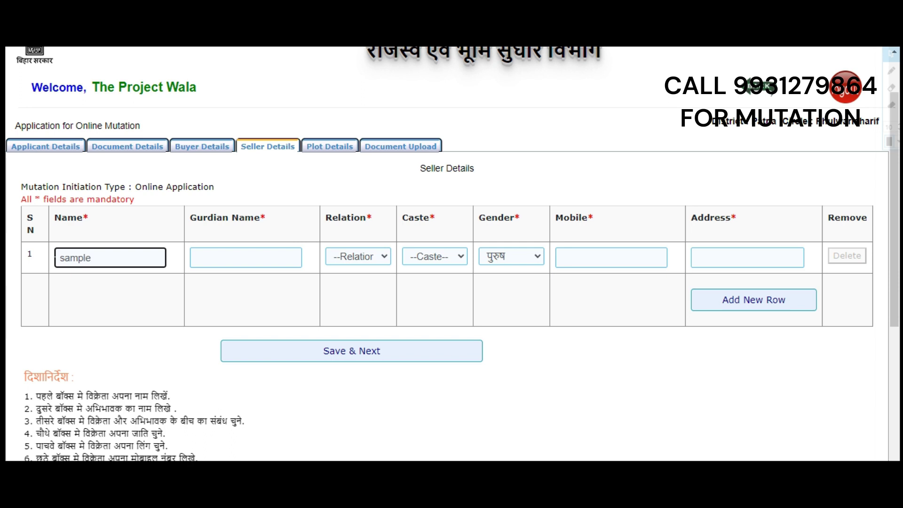
click(228, 257)
text(sa)
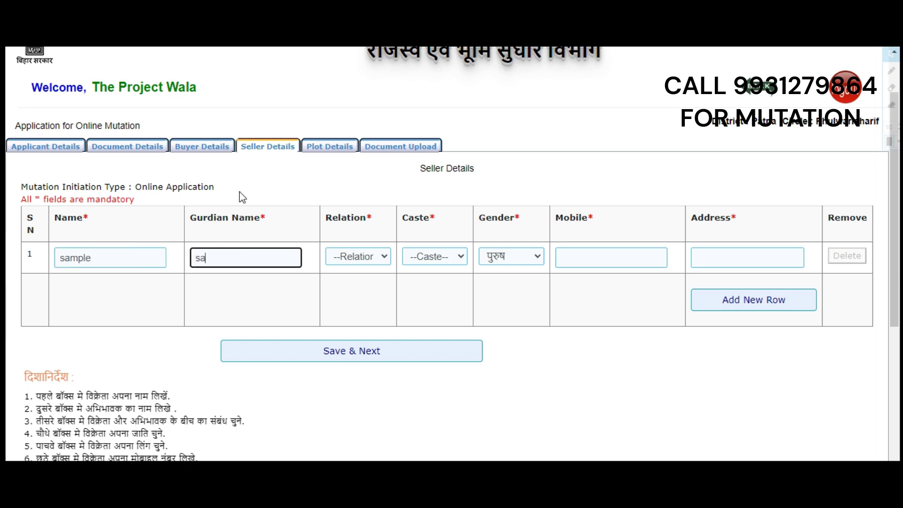
text(mple)
key(shift+Tab)
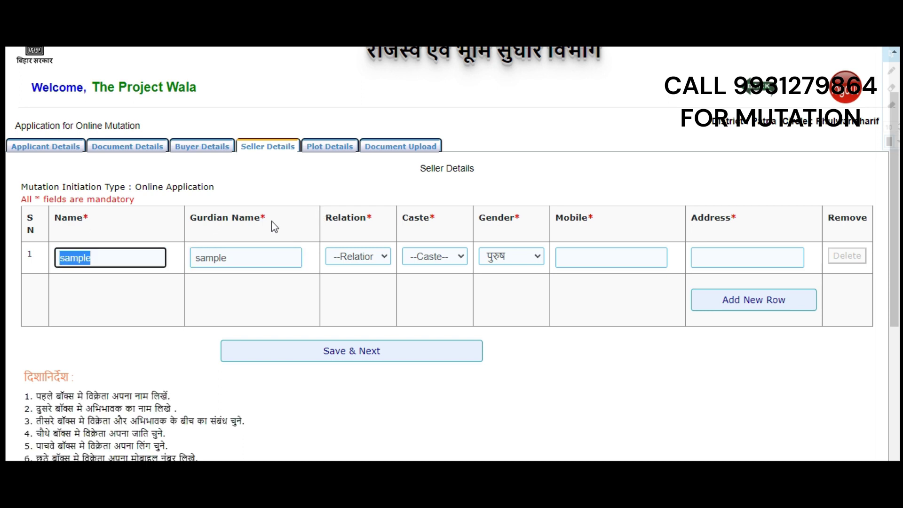
click(241, 239)
drag(239, 258, 184, 269)
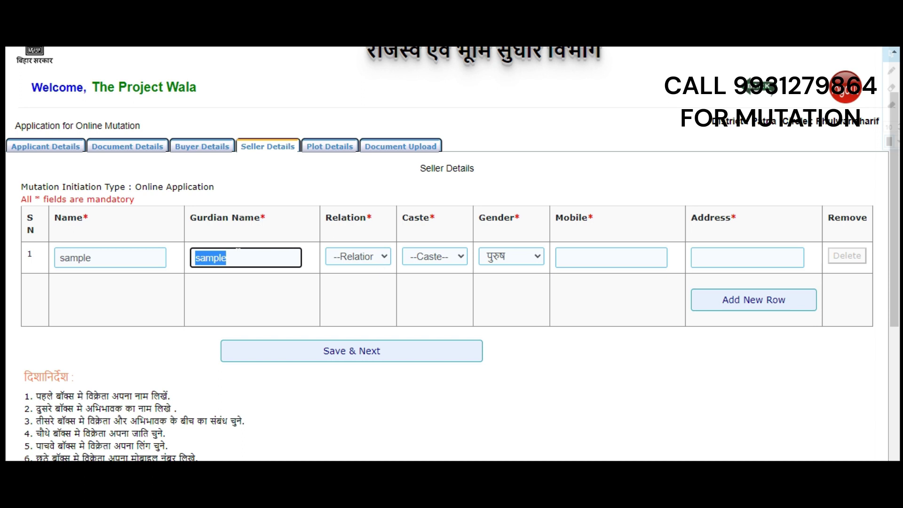
Step: Set the seller's relation to मामा, caste to अन्य and gender to पुरुष
click(362, 257)
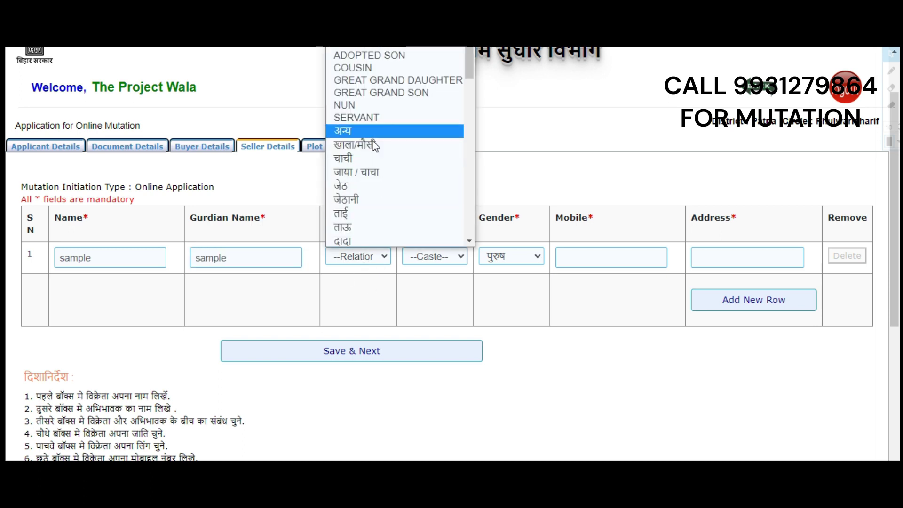
scroll(372, 181, down, 7)
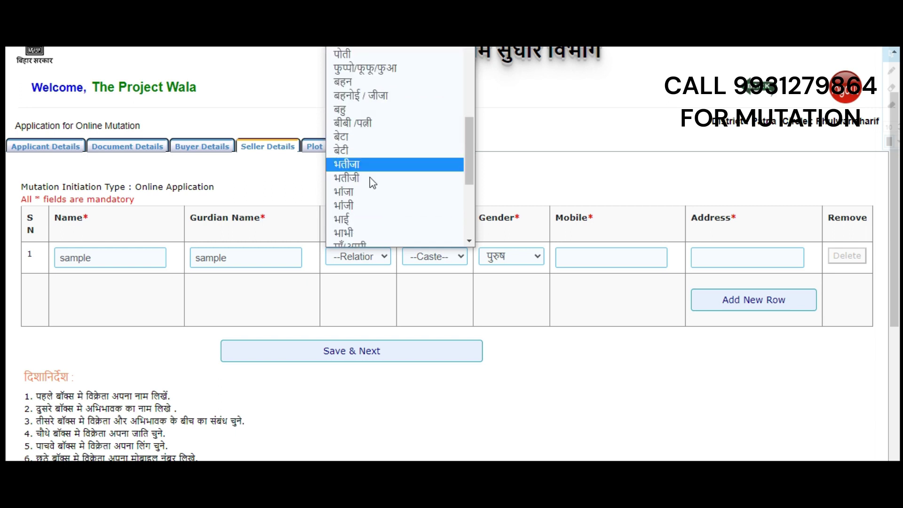
scroll(372, 181, down, 4)
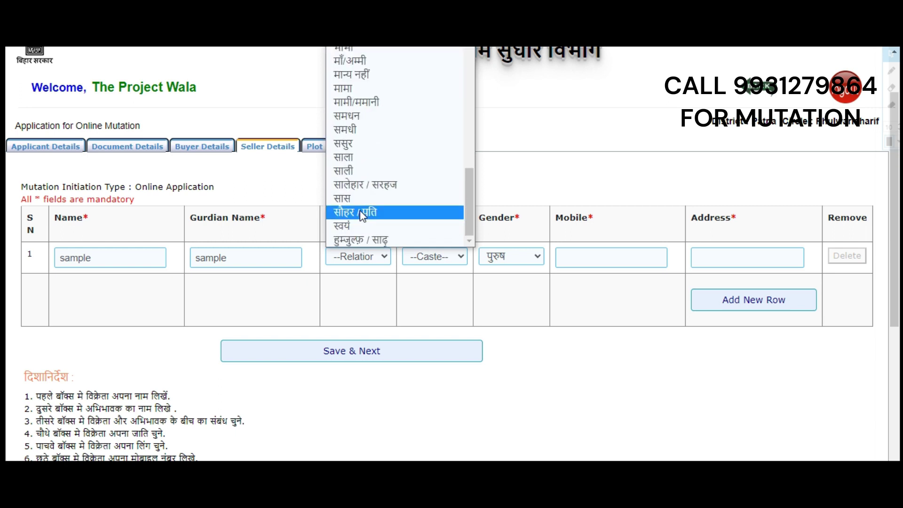
scroll(355, 188, up, 3)
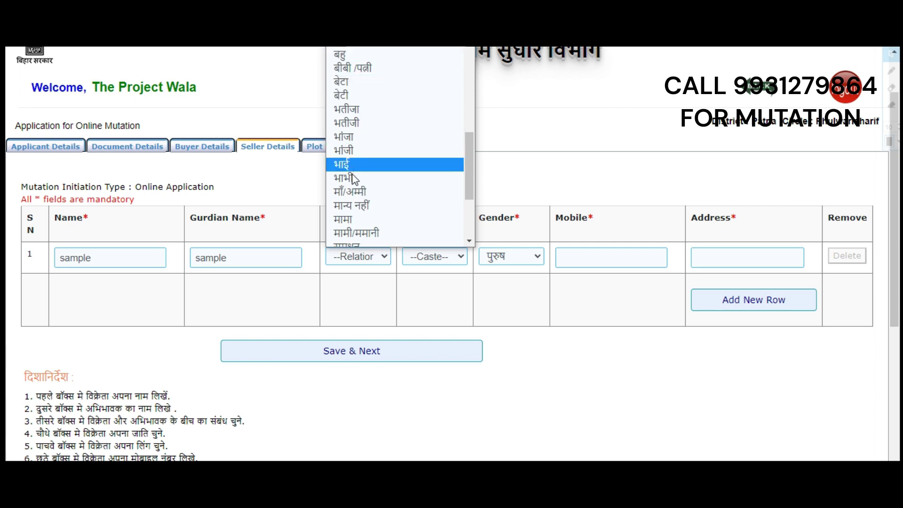
click(344, 219)
click(449, 257)
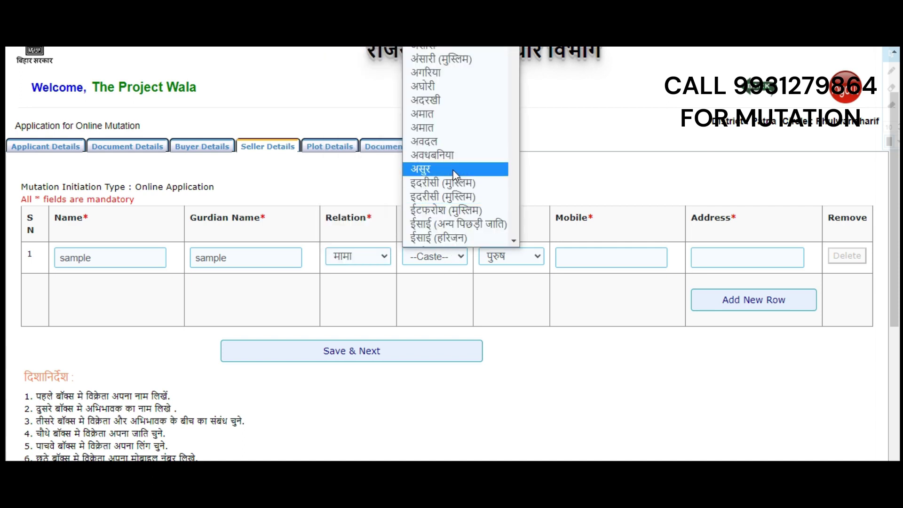
scroll(454, 175, down, 3)
scroll(454, 175, up, 3)
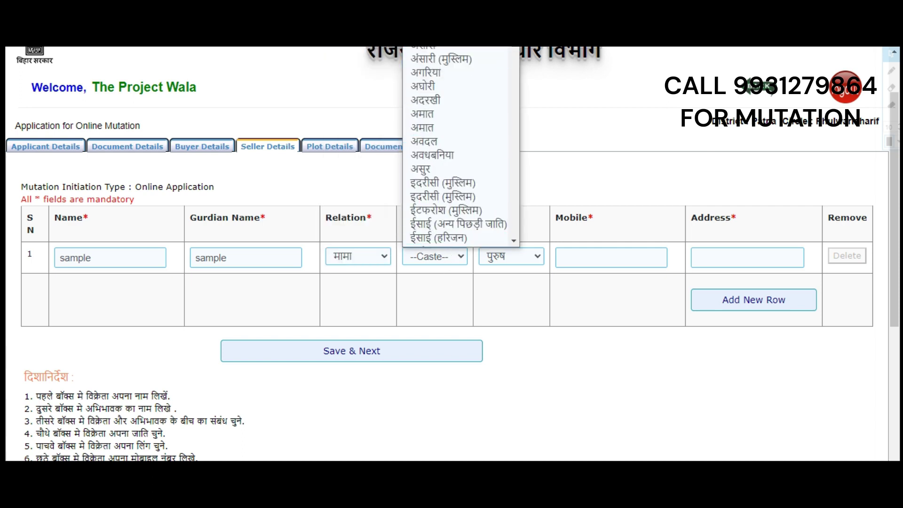
click(452, 32)
click(497, 254)
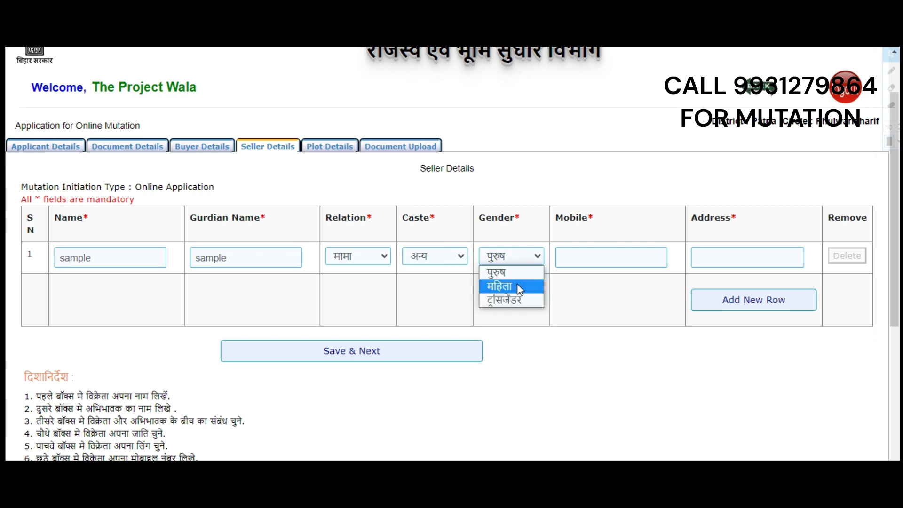
click(499, 272)
Step: Enter the seller's mobile number and a sample address, then save the seller details
click(659, 257)
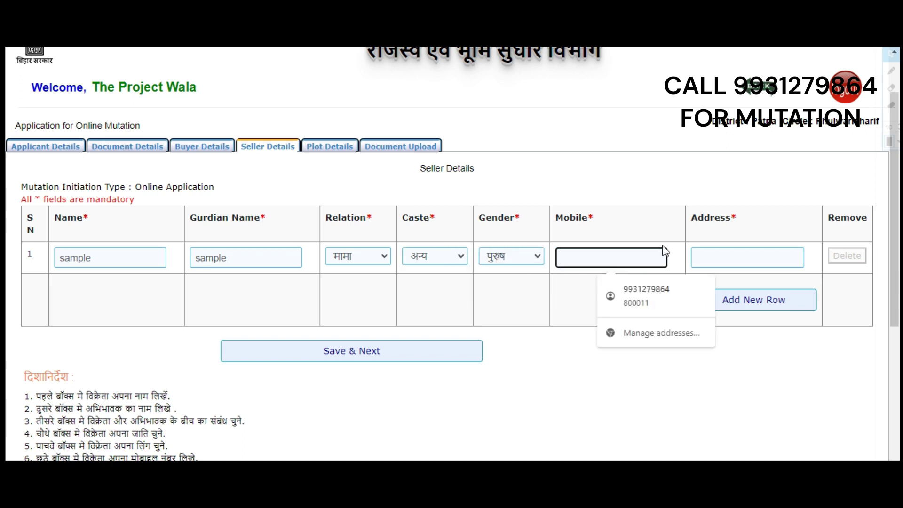
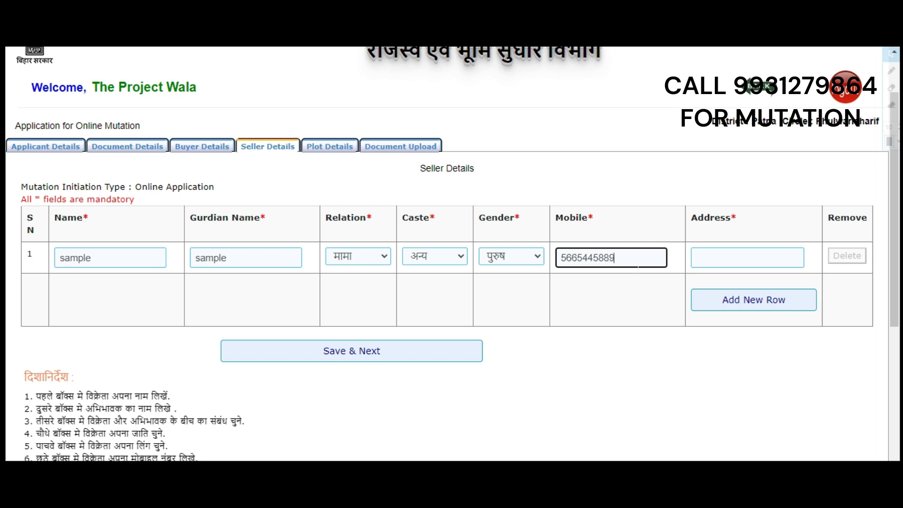
click(744, 249)
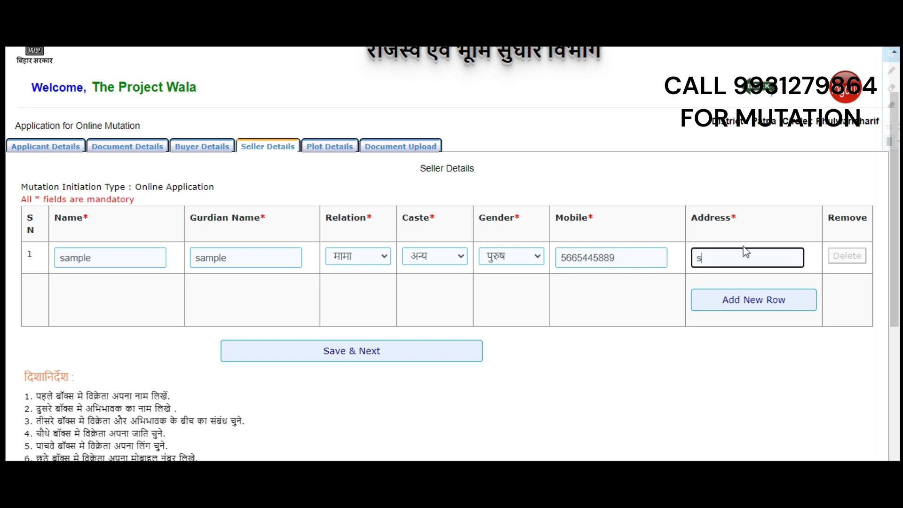
text(sAMPLE)
click(418, 356)
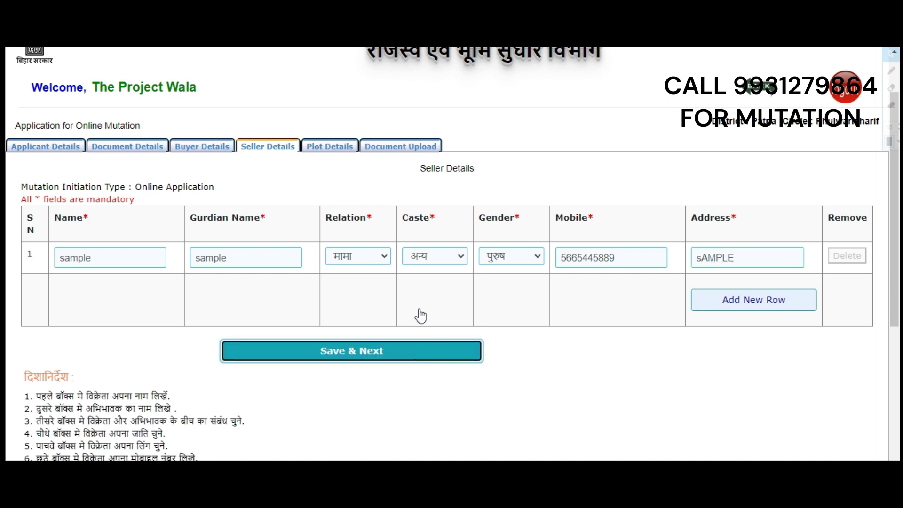
scroll(350, 245, down, 3)
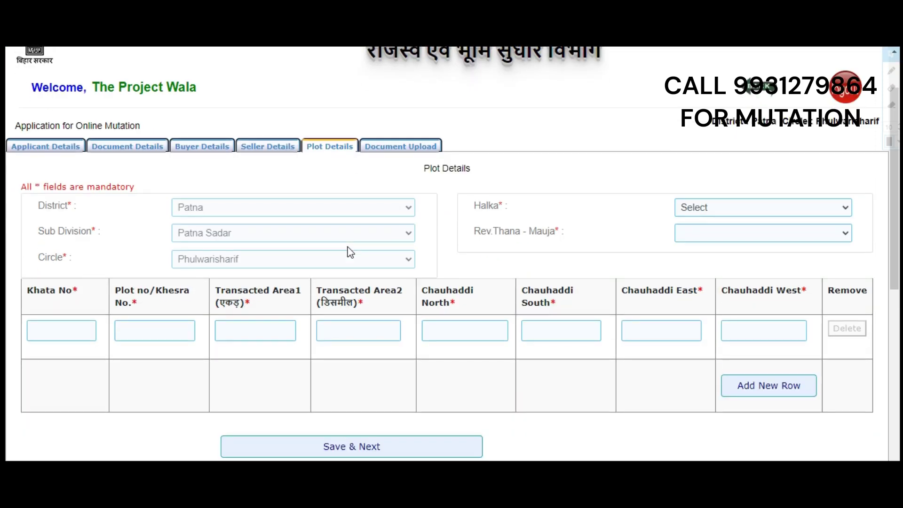
Step: Pick भुसौला दानापुर in the Halka dropdown and आलमपुर गोनपुरा(68) in Rev.Thana - Mauja
scroll(337, 168, down, 1)
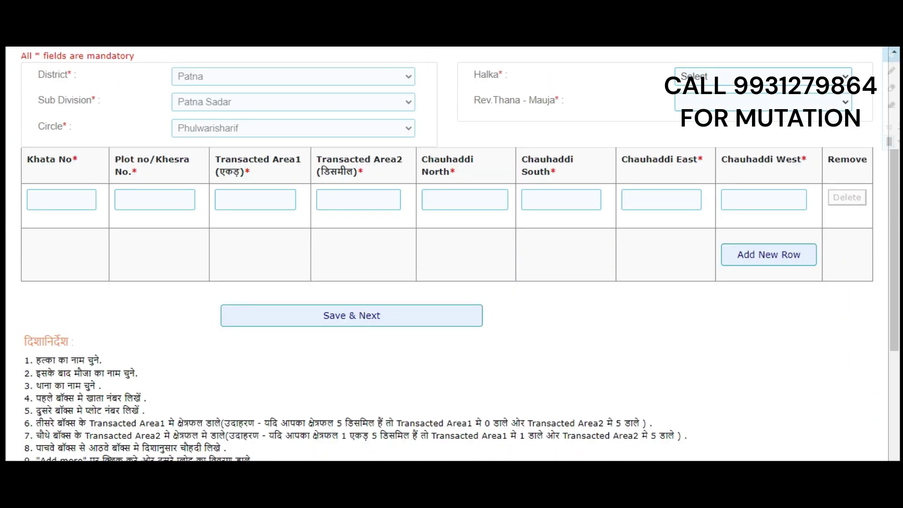
scroll(337, 168, up, 2)
click(714, 212)
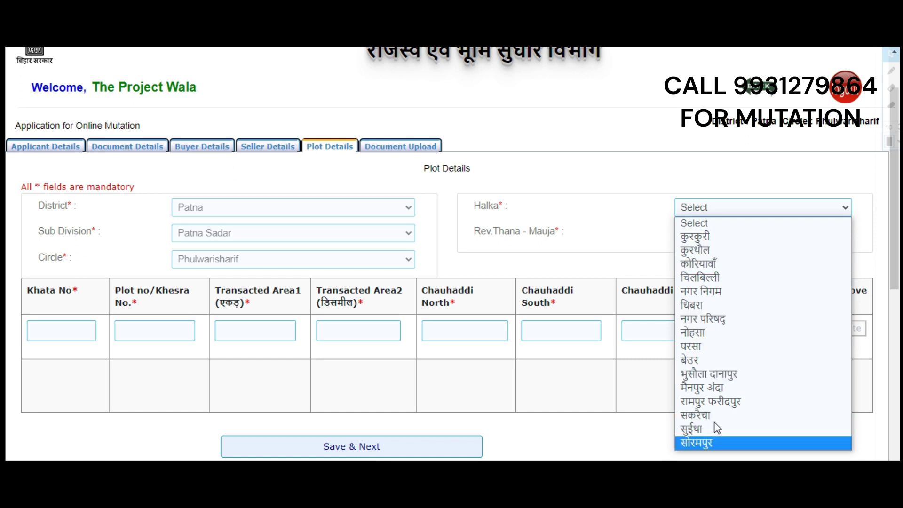
click(719, 374)
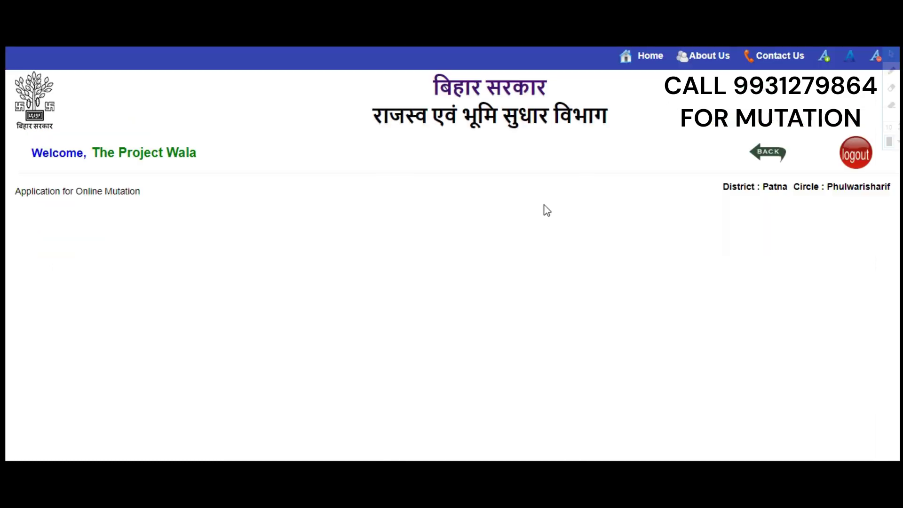
click(726, 233)
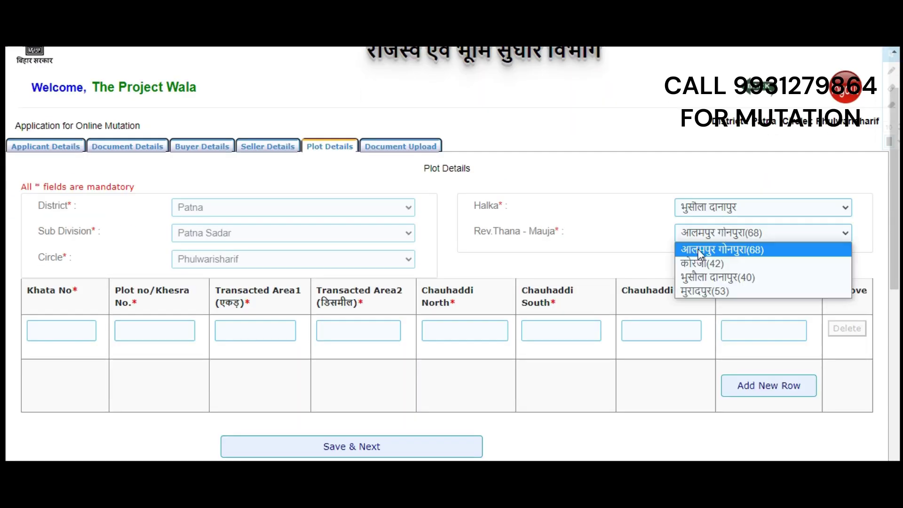
click(707, 249)
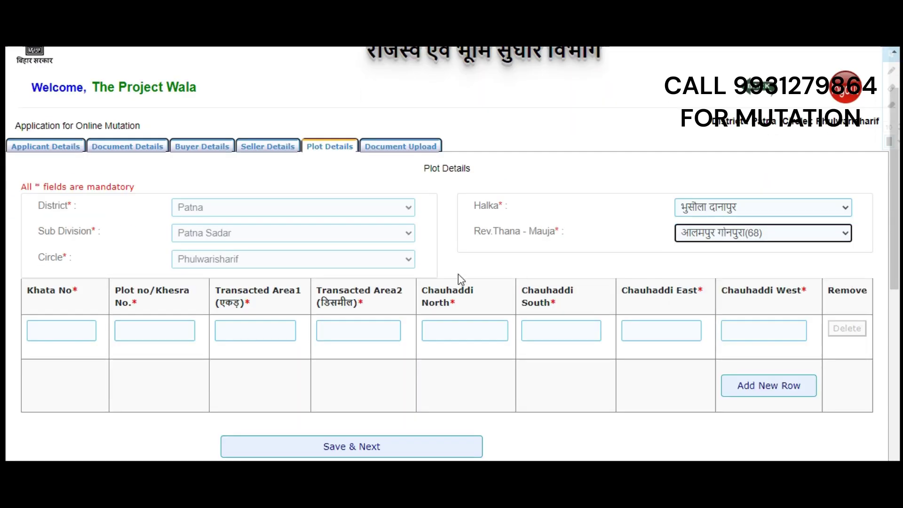
scroll(638, 226, down, 3)
Step: Fill the plot row with Khata 546, Khesra 2954, and area 0 acre, 3.125 decimal
click(61, 265)
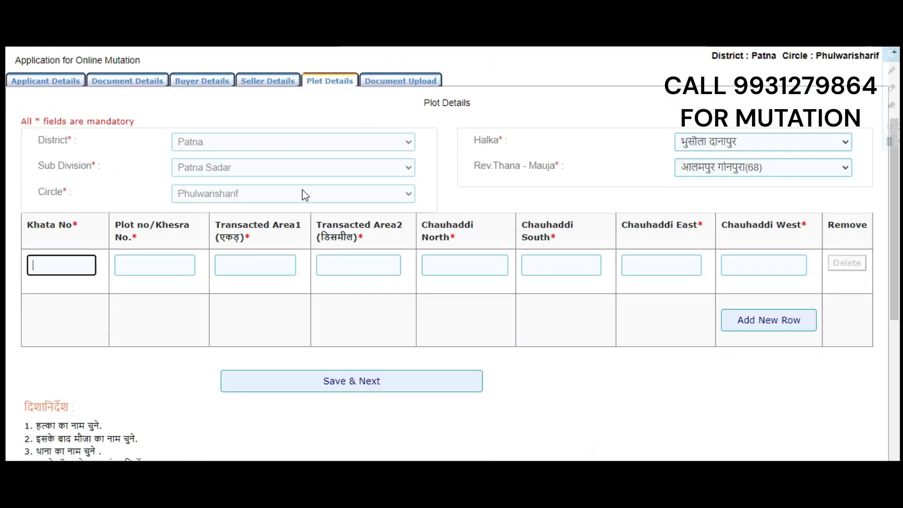
text(546)
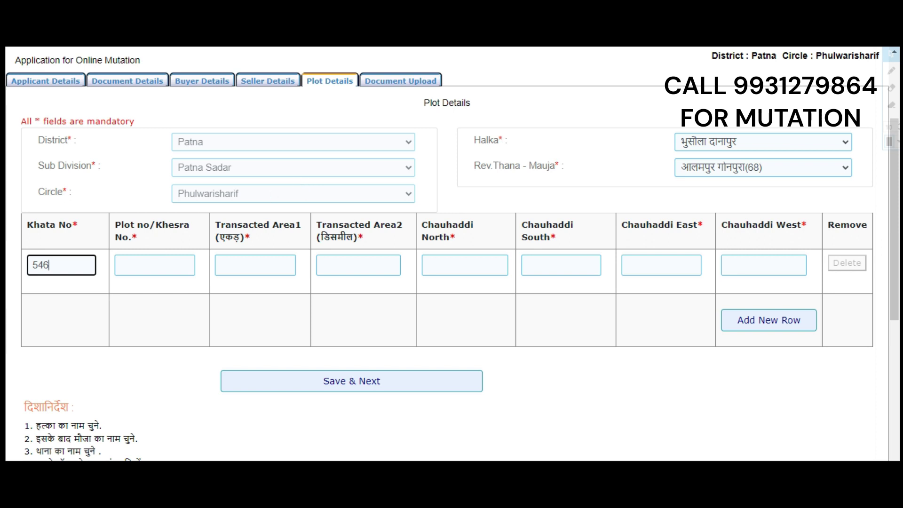
key(Tab)
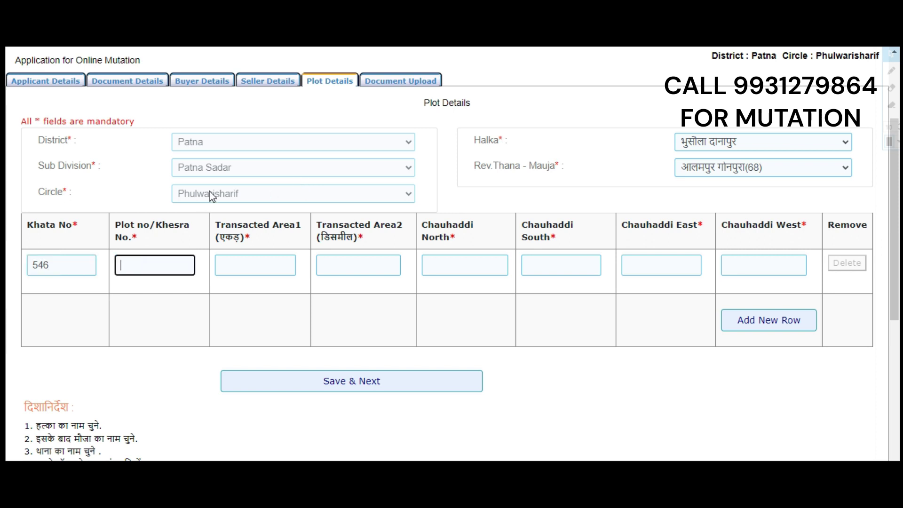
text(2954)
key(Tab)
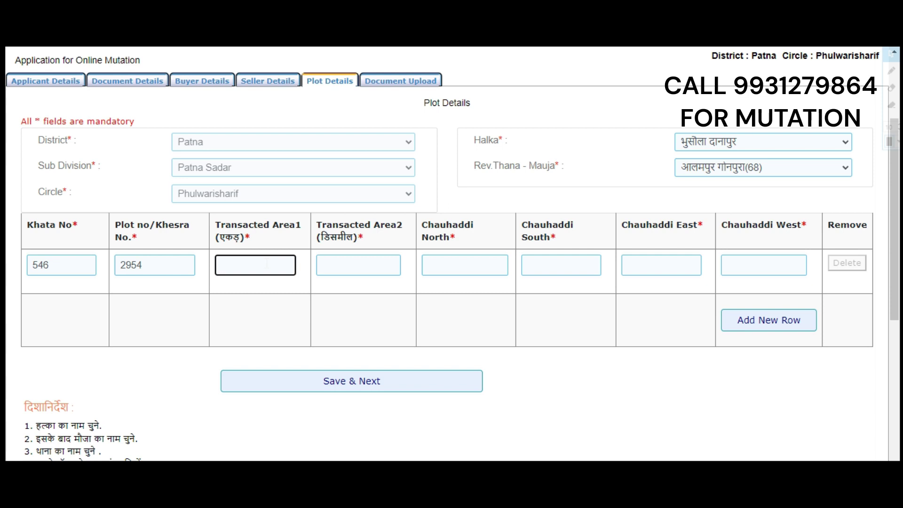
click(358, 265)
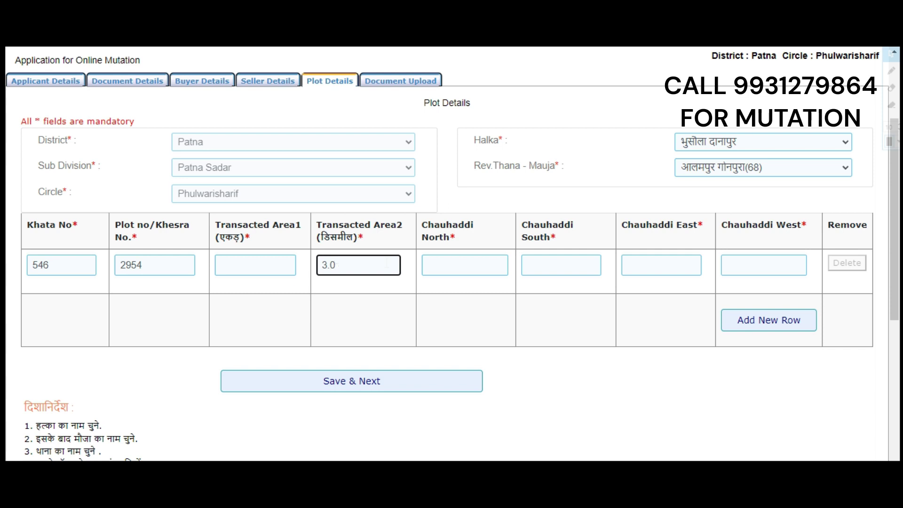
text(3.125)
key(shift+Tab)
text(0)
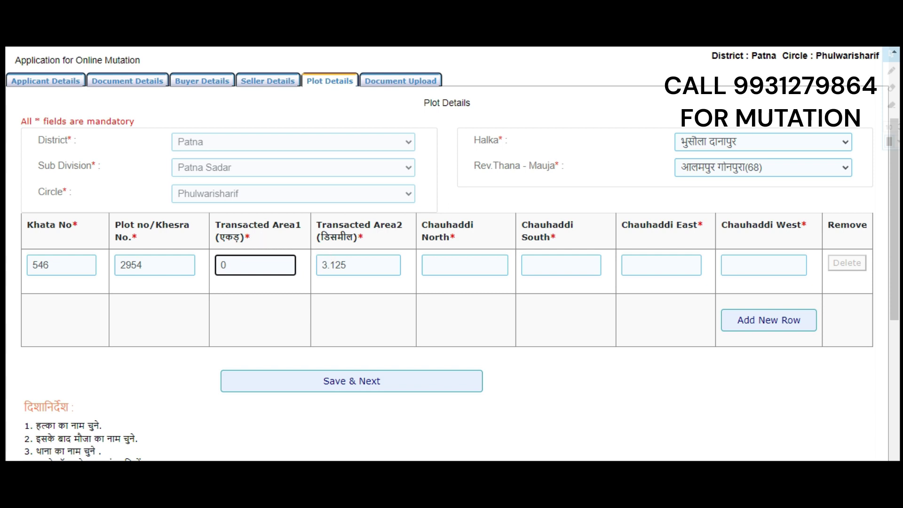
drag(254, 226, 214, 226)
drag(262, 246, 221, 225)
click(240, 273)
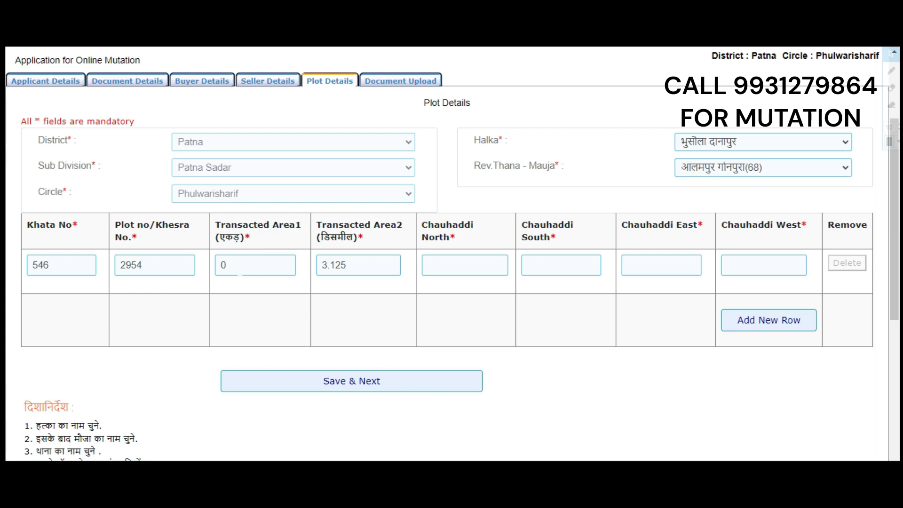
Step: Enter SAMPLE in the North, South, East and West Chauhaddi boxes and save plot 2954
click(503, 267)
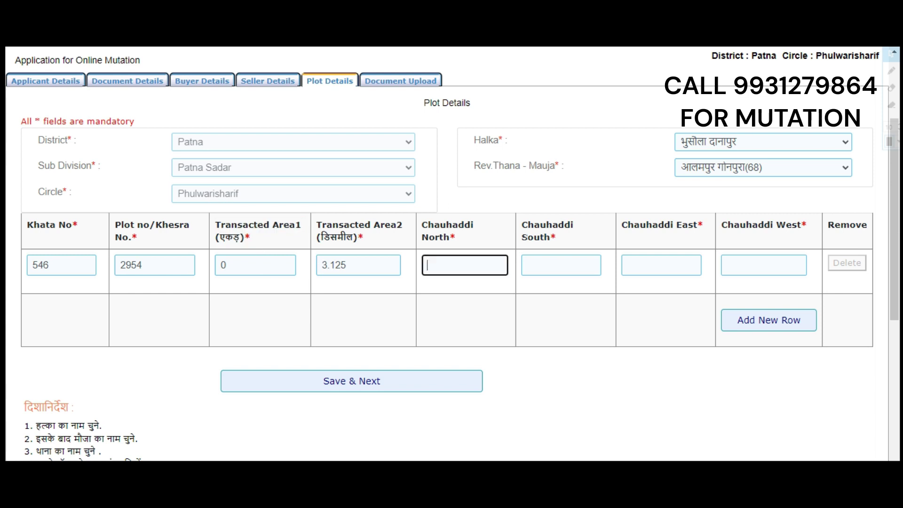
text(SAMPLE)
key(Tab)
text(SAM)
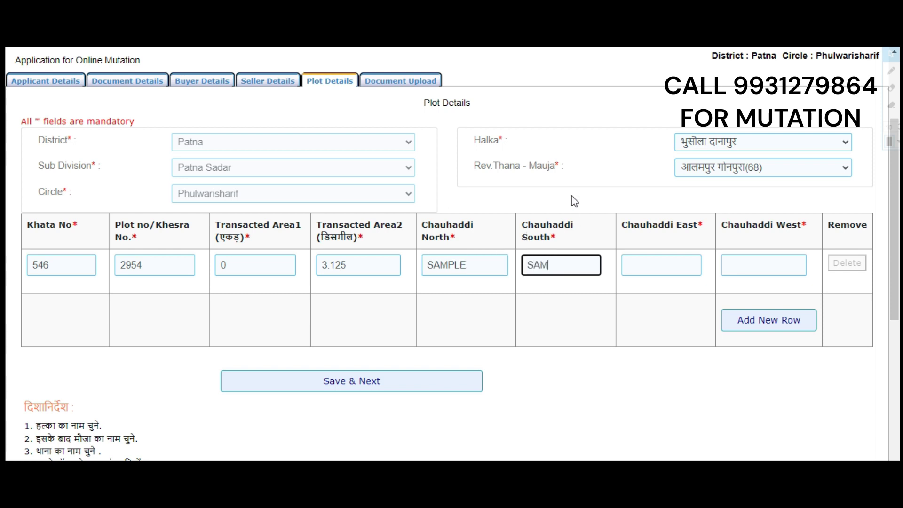
text(PLE)
key(Tab)
text(SAMPLE)
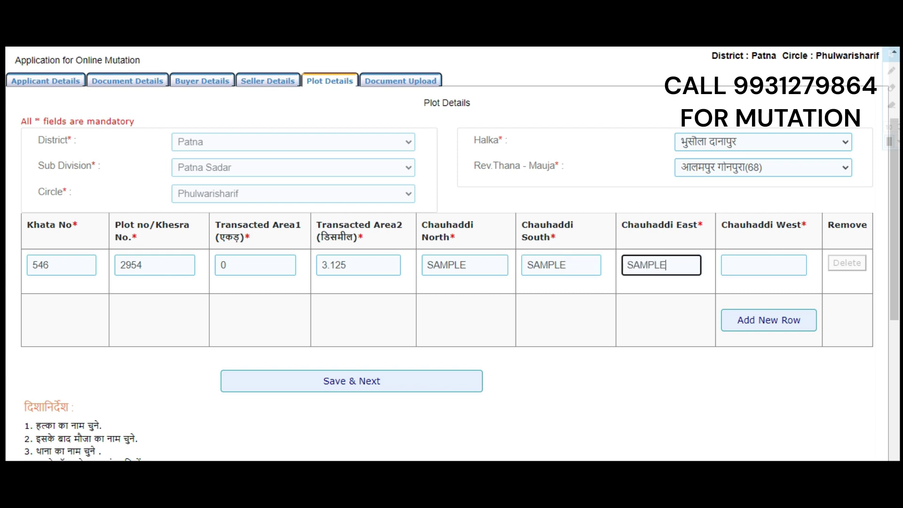
key(Tab)
text(SAMPLE)
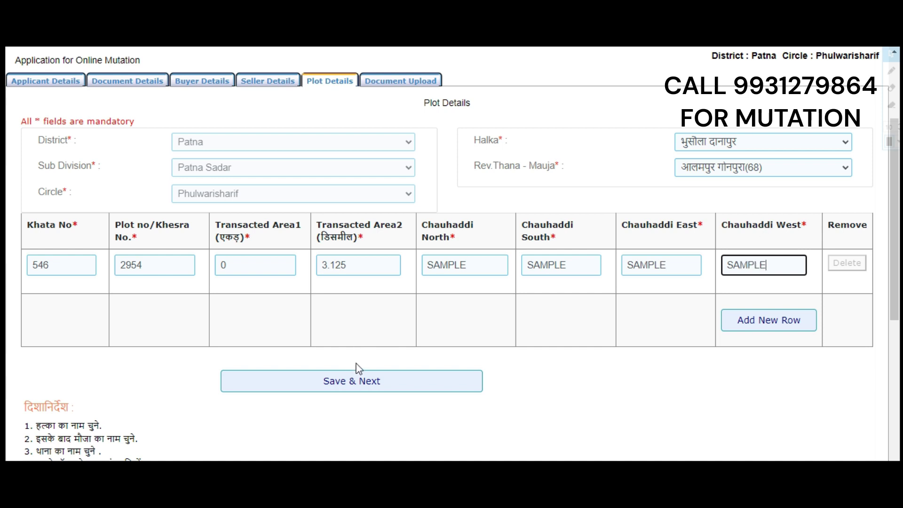
click(351, 383)
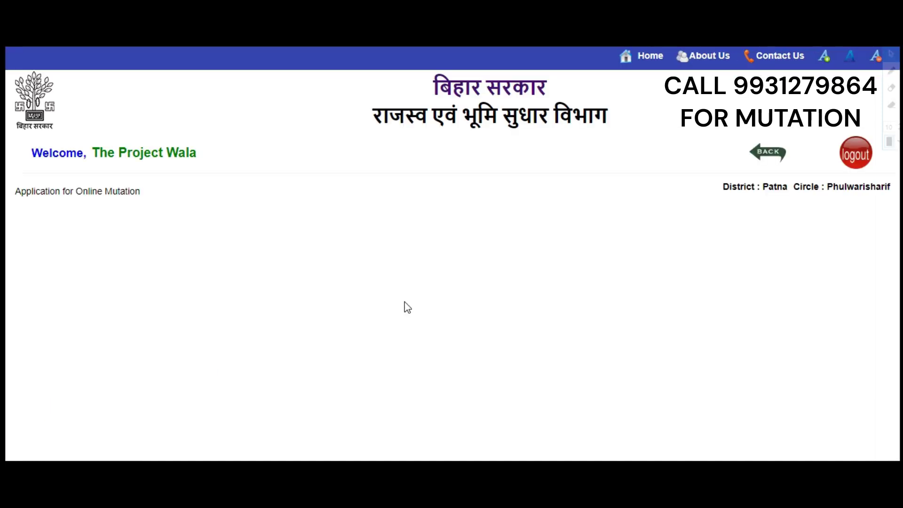
Step: Put the cursor in the Document Upload captcha box and scroll through the page
scroll(356, 266, down, 1)
click(111, 300)
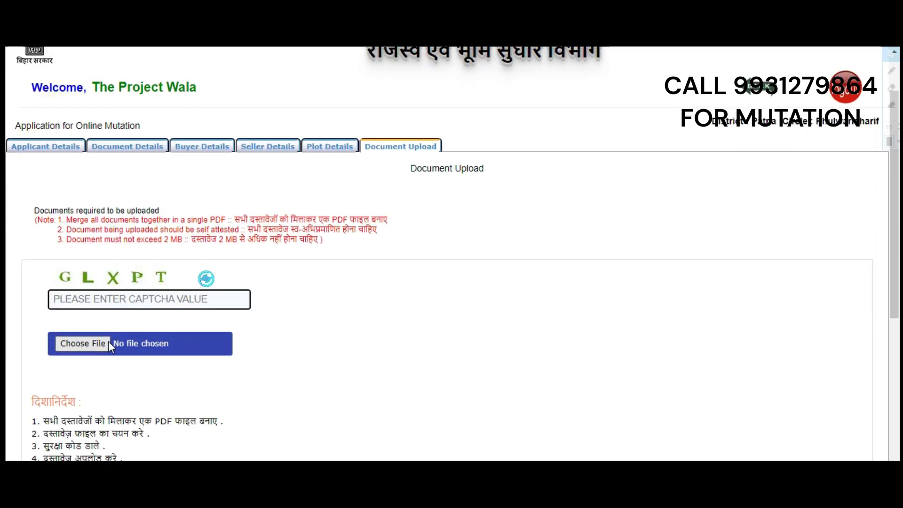
scroll(88, 346, up, 1)
scroll(88, 346, up, 1)
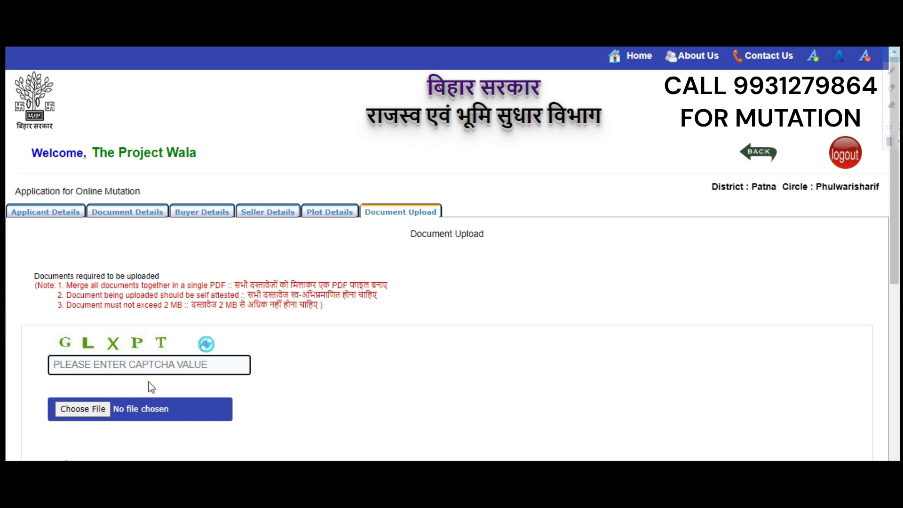
scroll(108, 372, down, 1)
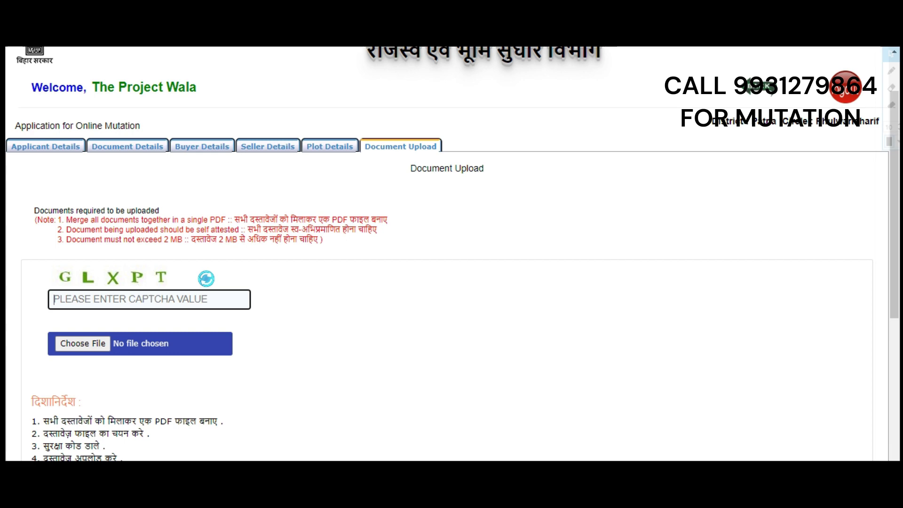
Step: Search 'pdf resize' in a new Chrome tab and open the PDF Resizer - PDF Tools site
key(ctrl+t)
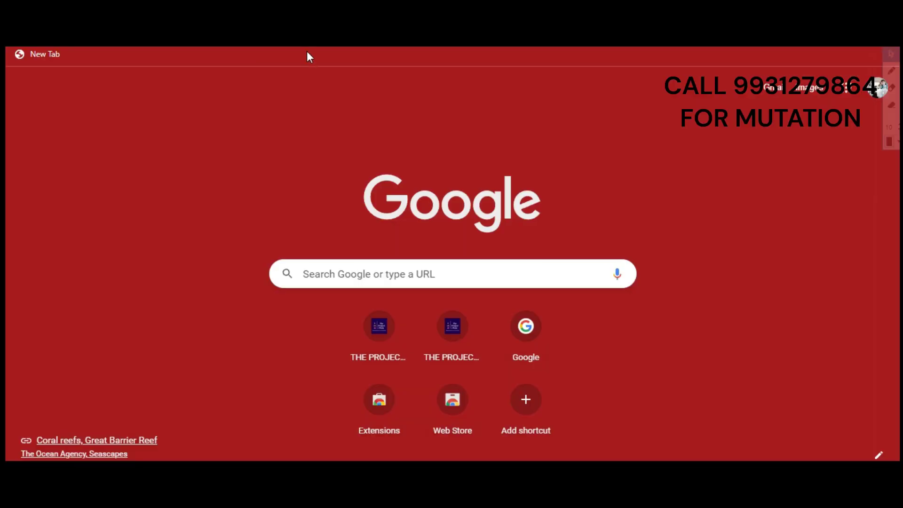
click(309, 39)
text(PDF)
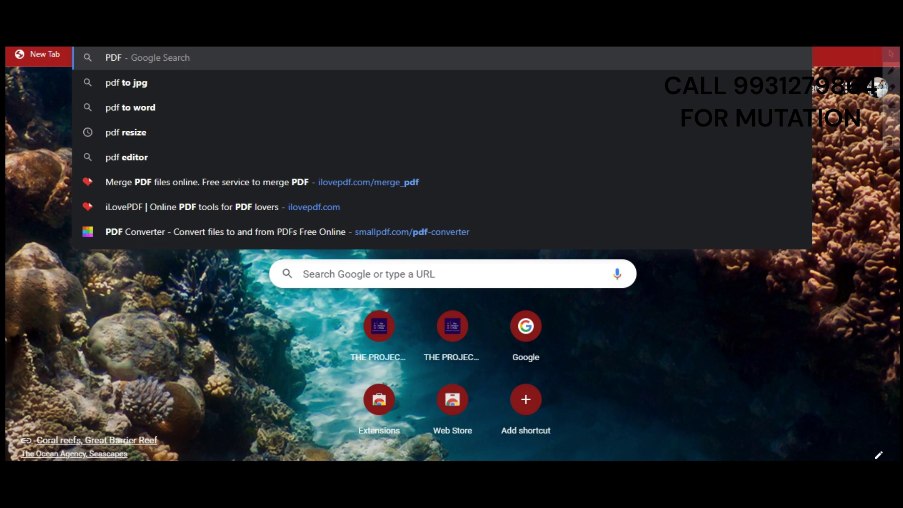
click(167, 132)
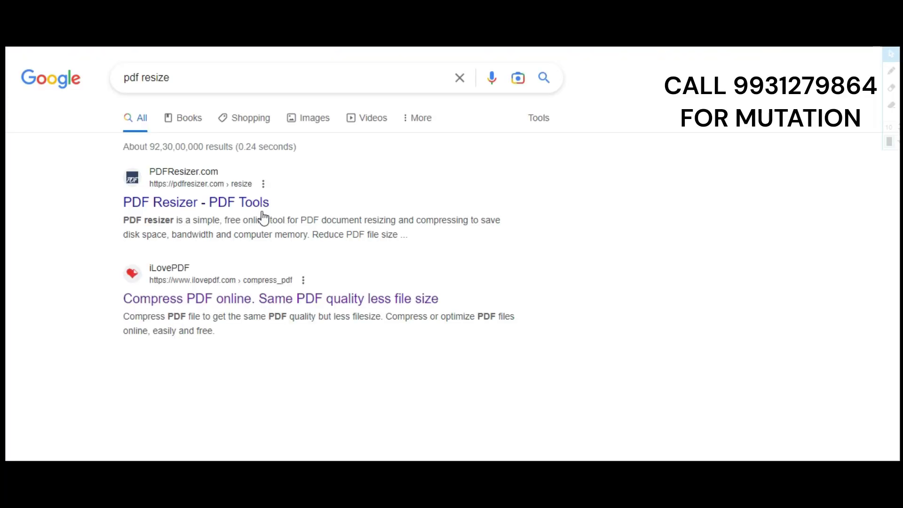
click(183, 203)
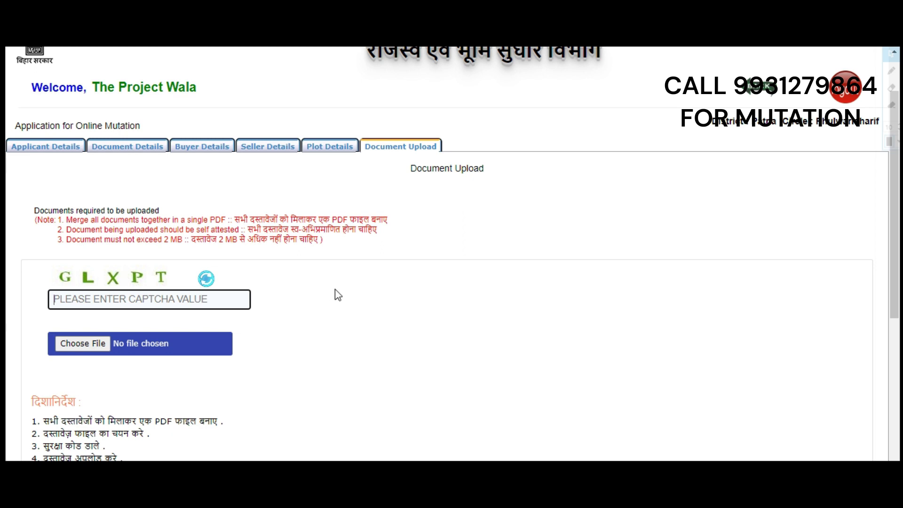
Step: Type the characters from the captcha image into the Document Upload captcha box
text(GL)
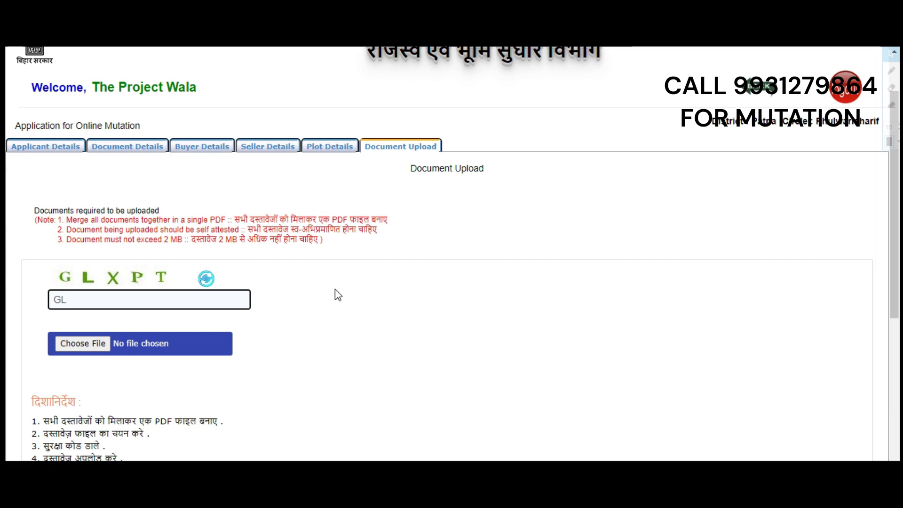
text(XPT)
click(367, 290)
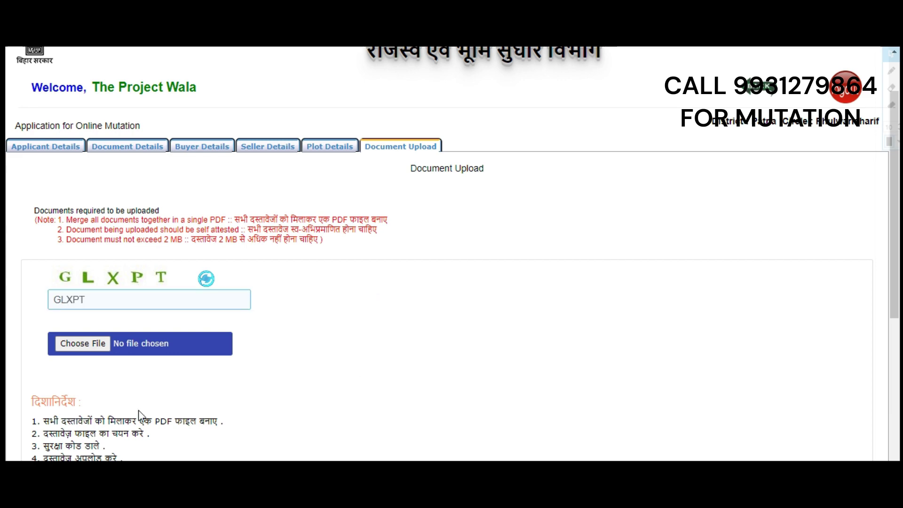
scroll(289, 354, down, 2)
scroll(289, 354, down, 4)
scroll(365, 345, up, 8)
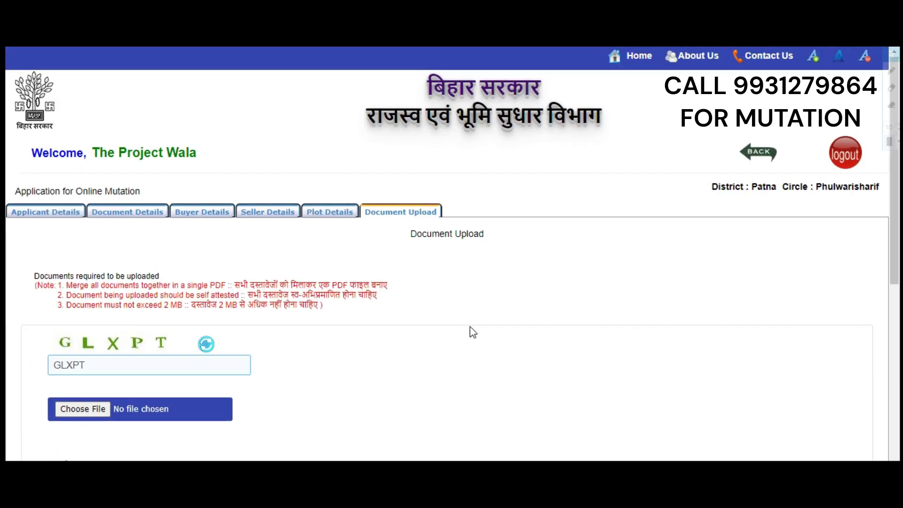
scroll(351, 341, down, 2)
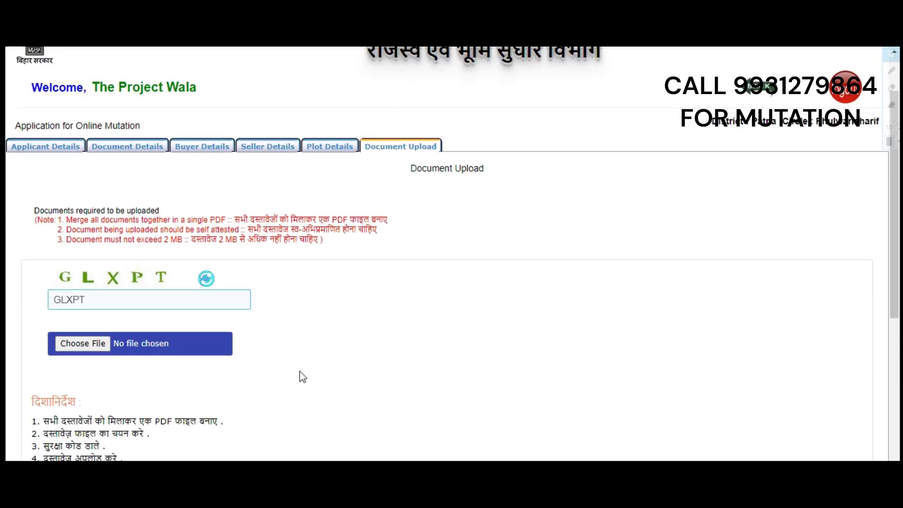
scroll(314, 373, down, 3)
scroll(312, 364, up, 4)
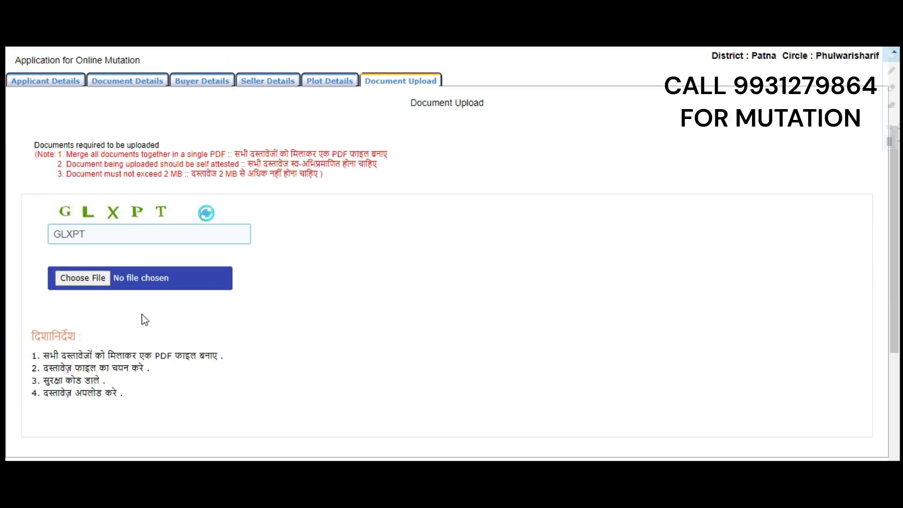
scroll(607, 301, down, 3)
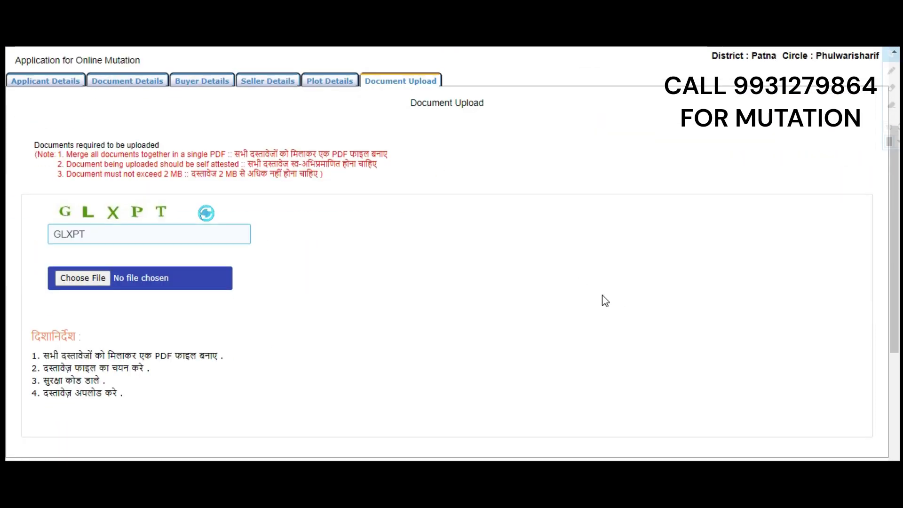
scroll(437, 242, up, 2)
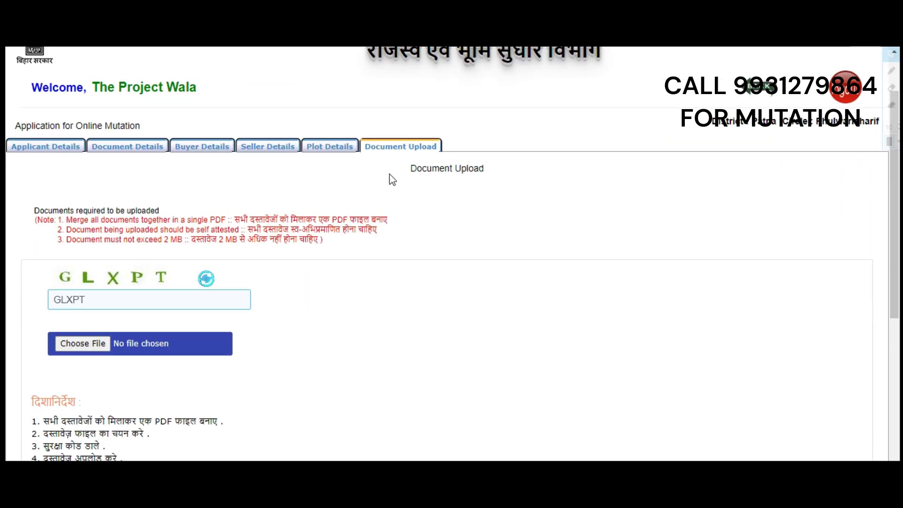
scroll(414, 254, down, 2)
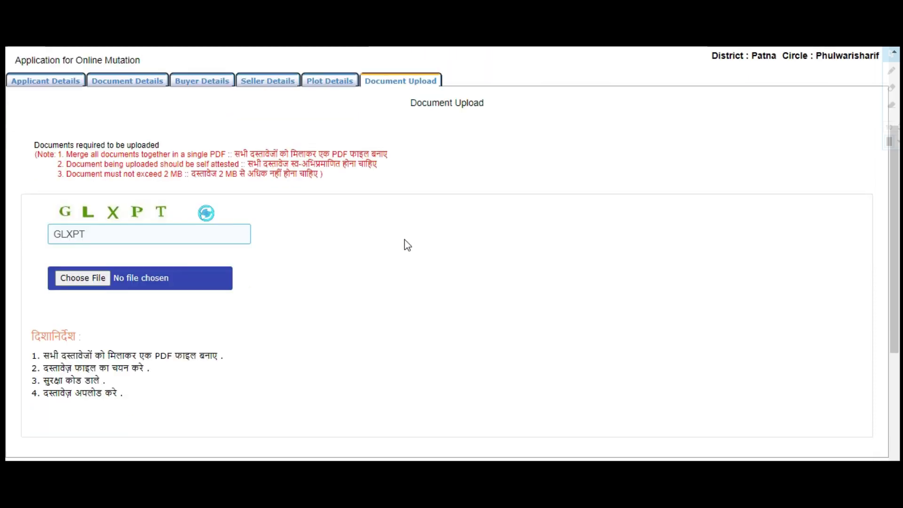
scroll(404, 244, up, 1)
scroll(398, 240, down, 3)
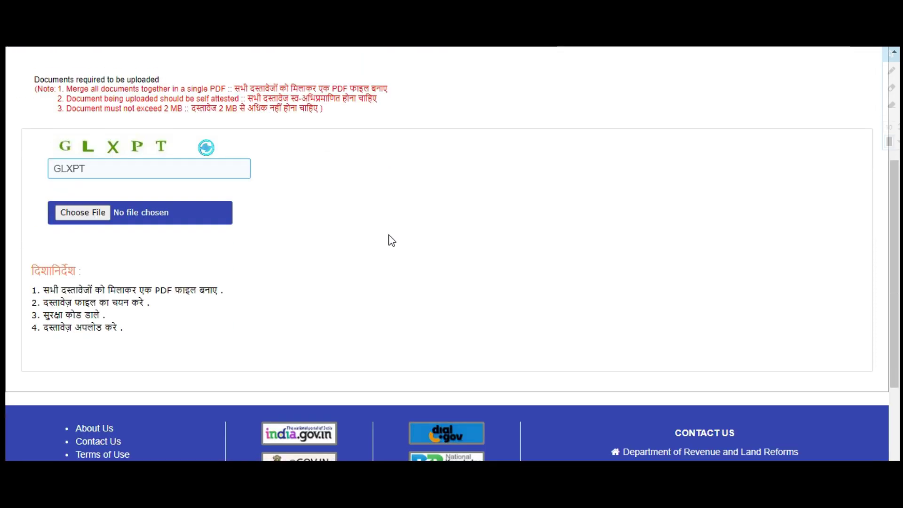
scroll(392, 240, up, 2)
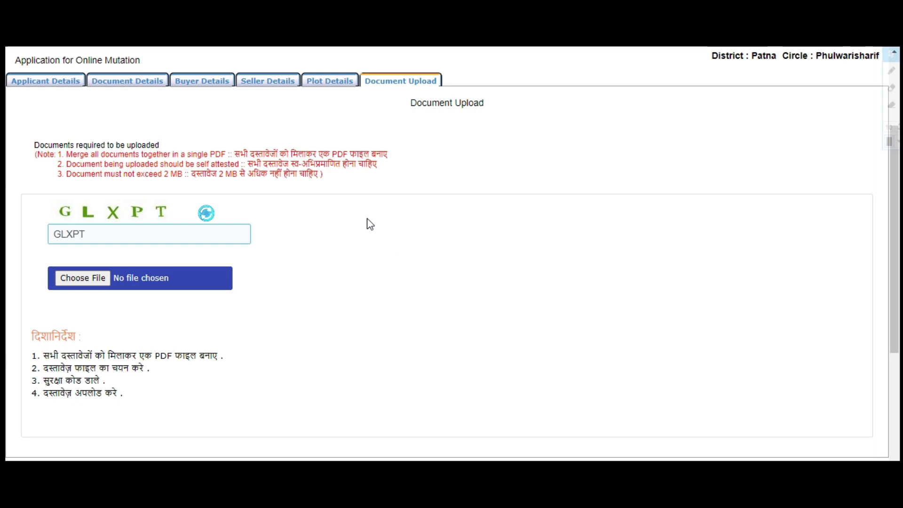
scroll(334, 207, up, 2)
scroll(330, 208, down, 2)
scroll(282, 195, up, 4)
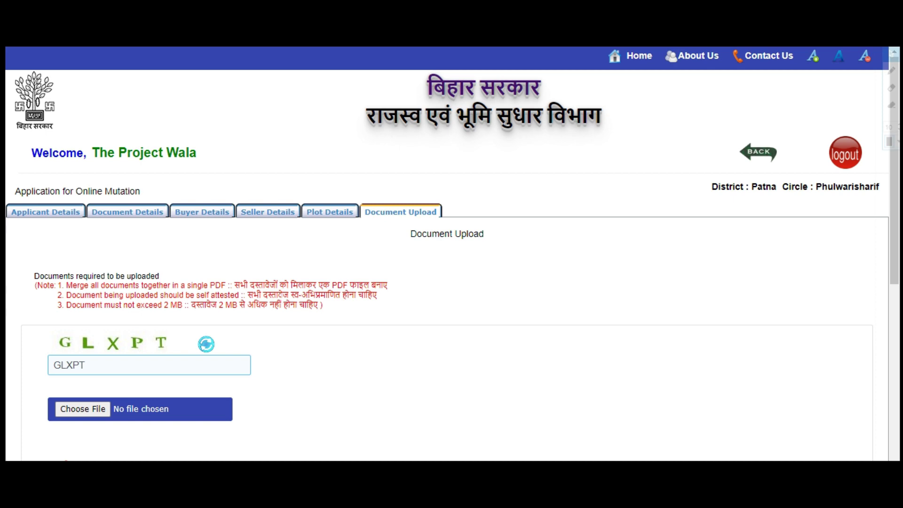
scroll(317, 296, down, 2)
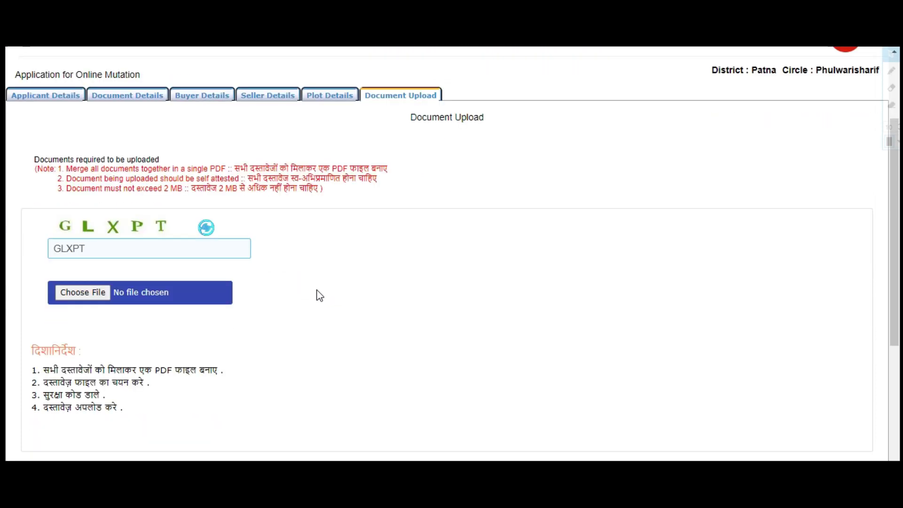
scroll(351, 275, up, 2)
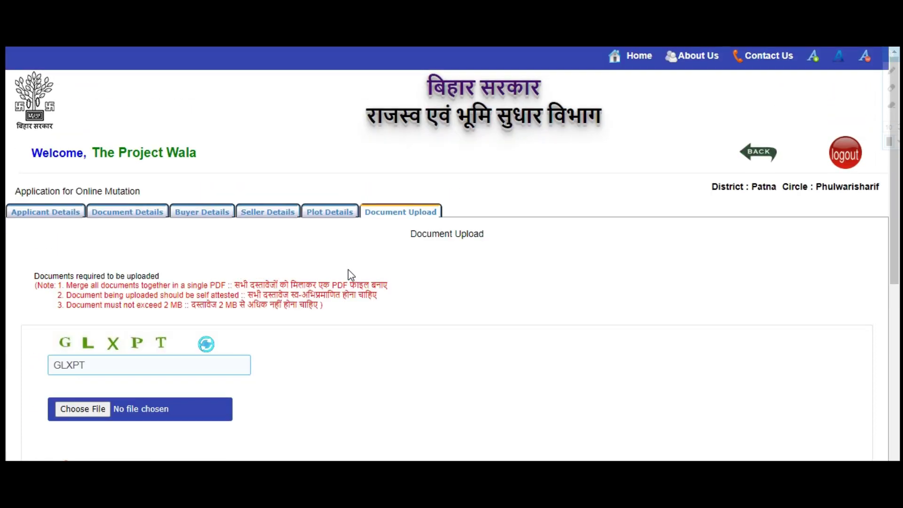
scroll(385, 316, down, 1)
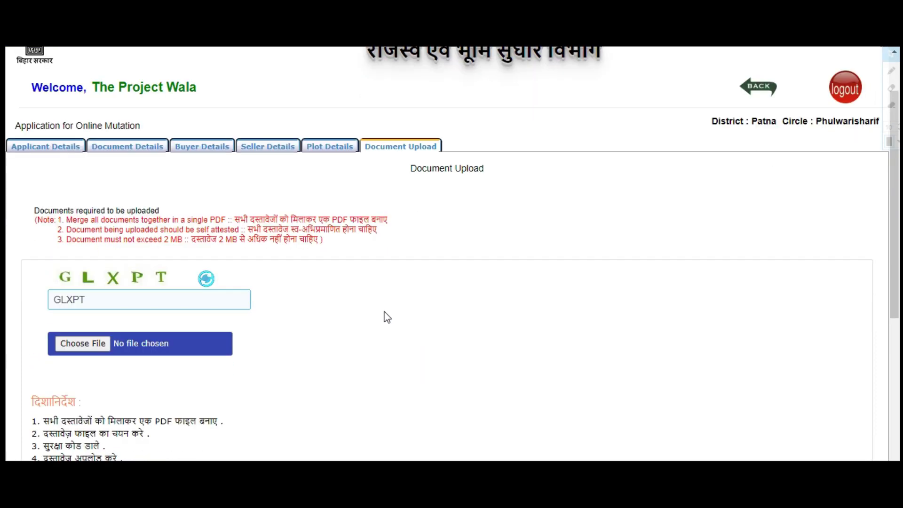